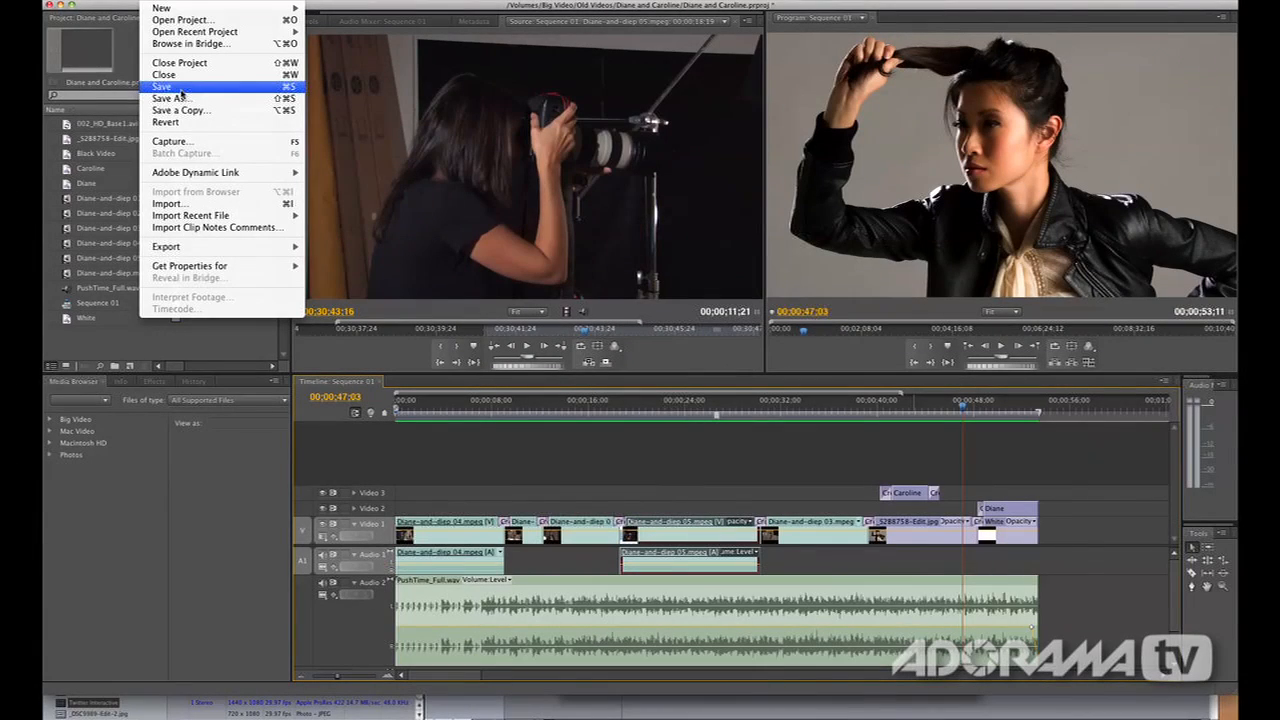
# Open the media export settings for Sequence 01 and compare the source and output previews
pyautogui.moveTo(211, 248)
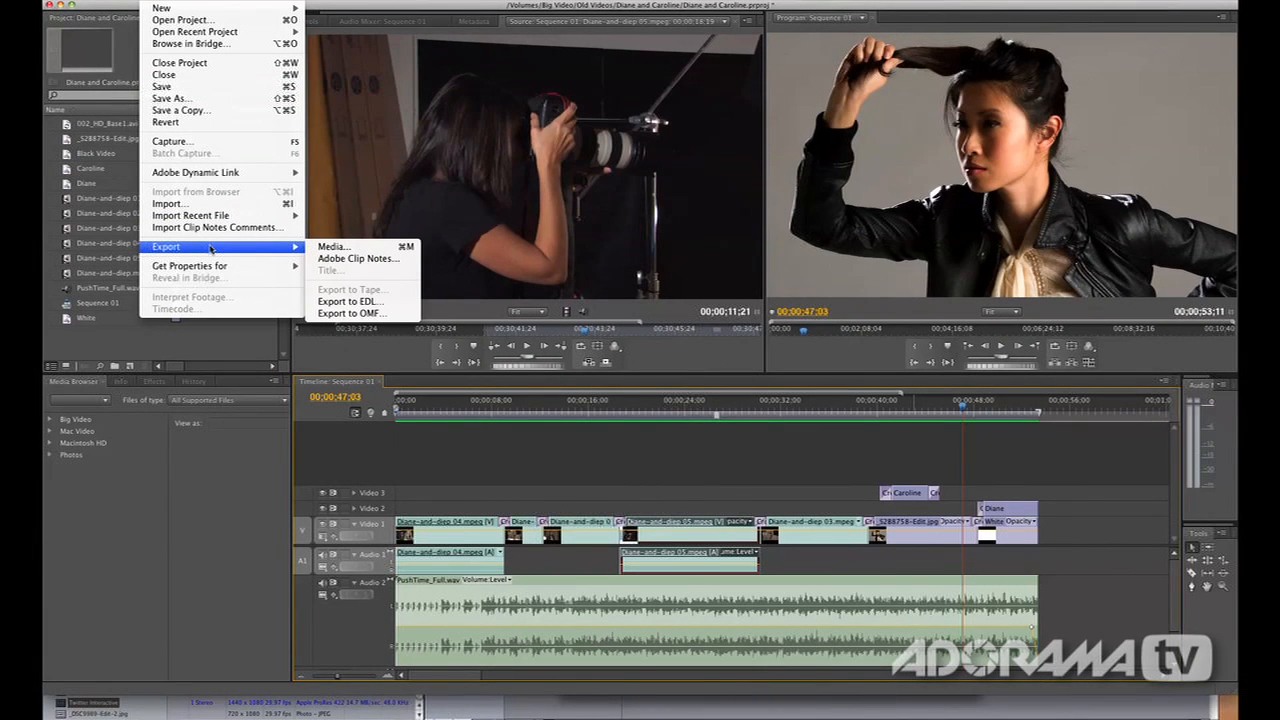
pyautogui.click(340, 247)
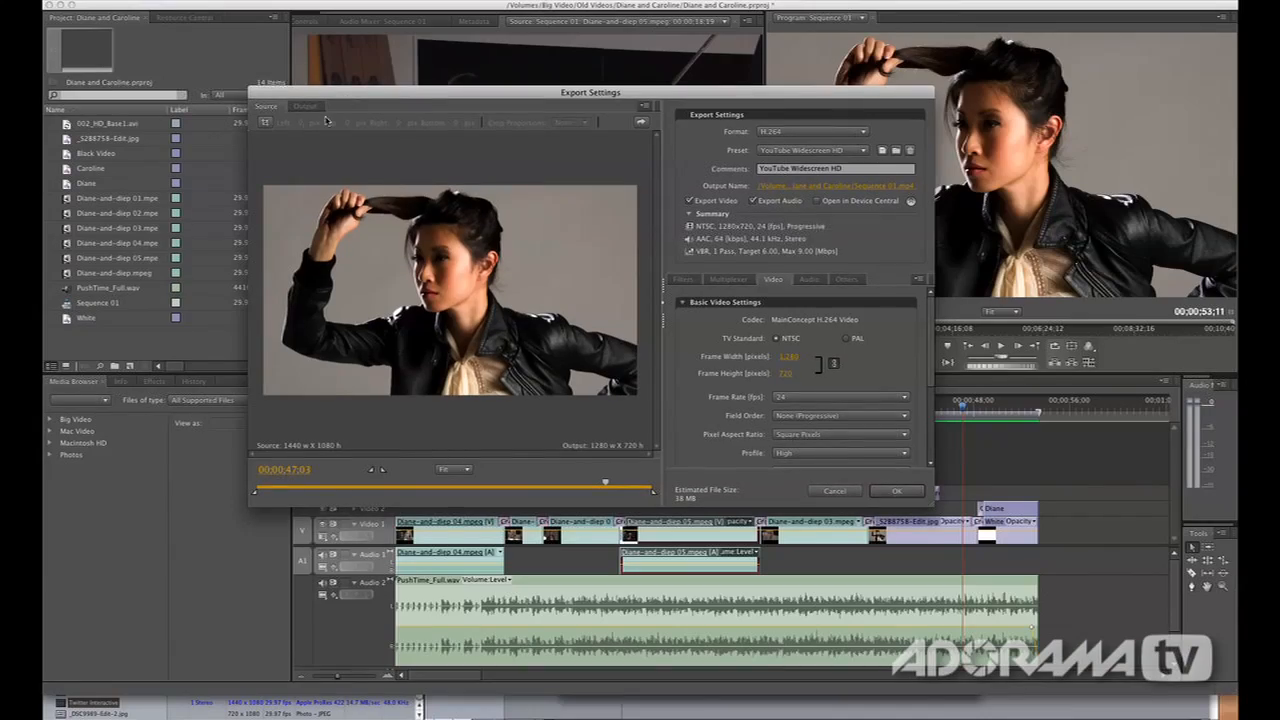
pyautogui.click(318, 108)
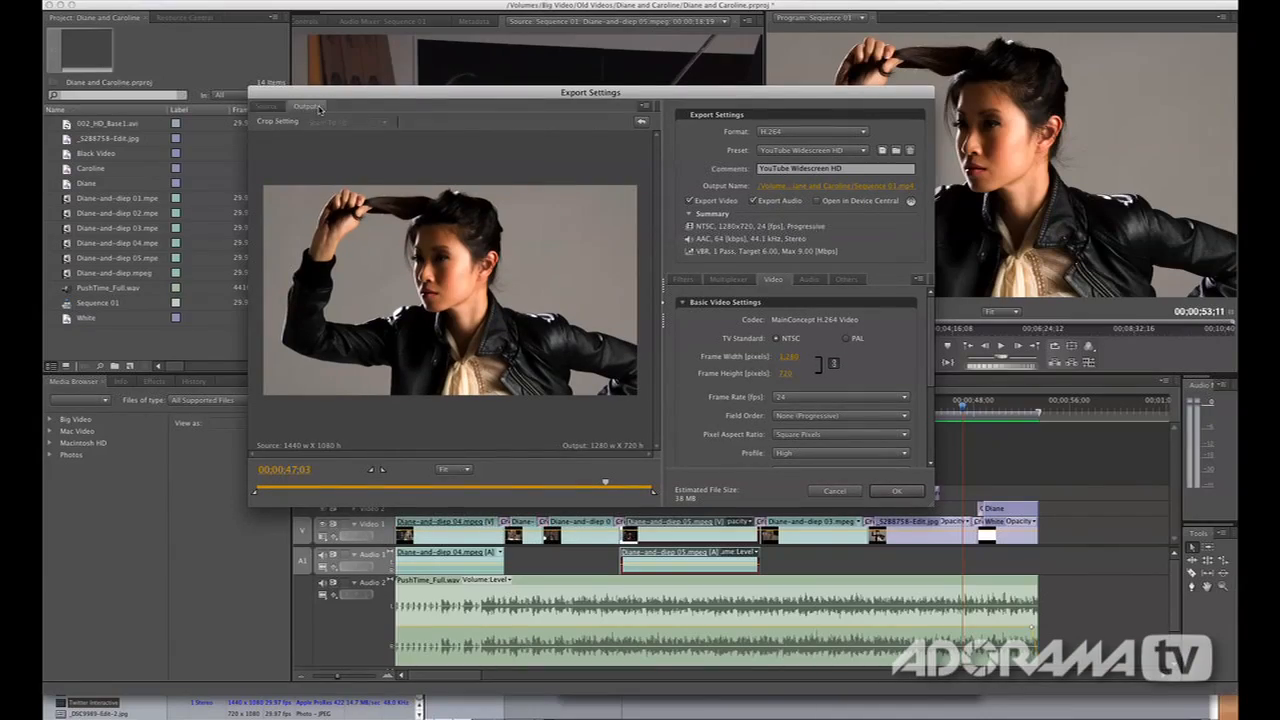
pyautogui.click(282, 106)
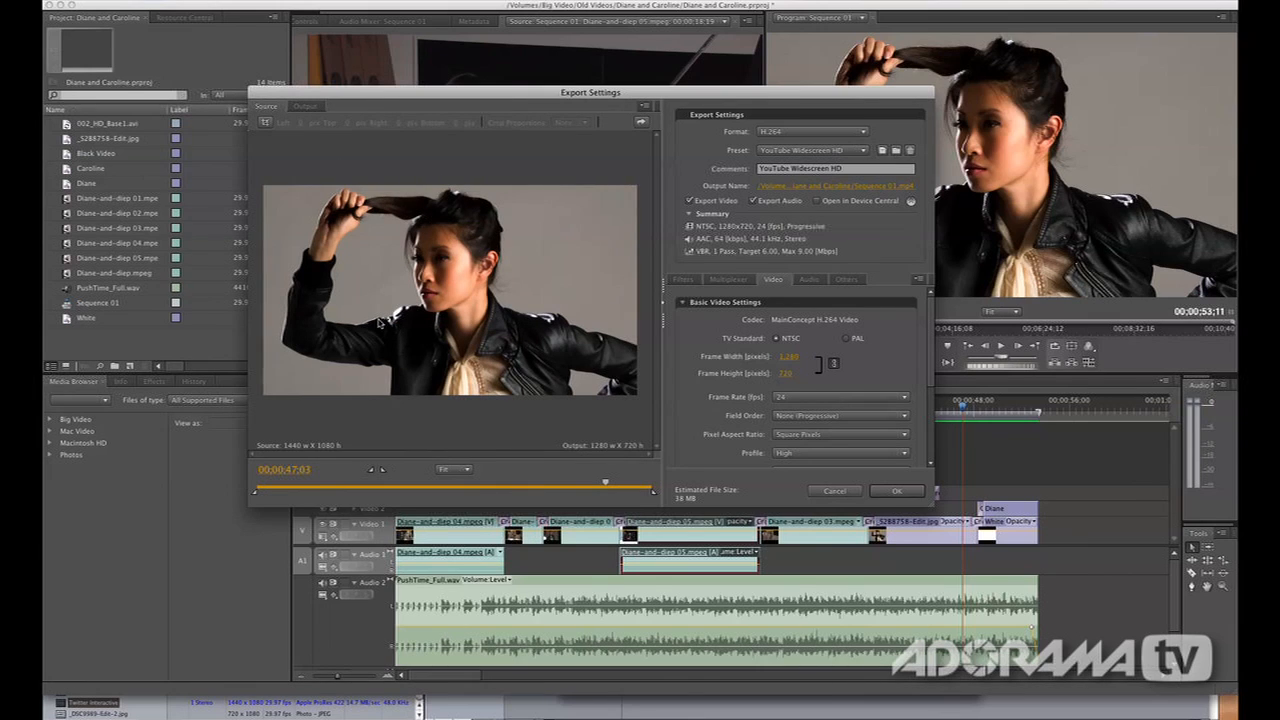
pyautogui.click(305, 106)
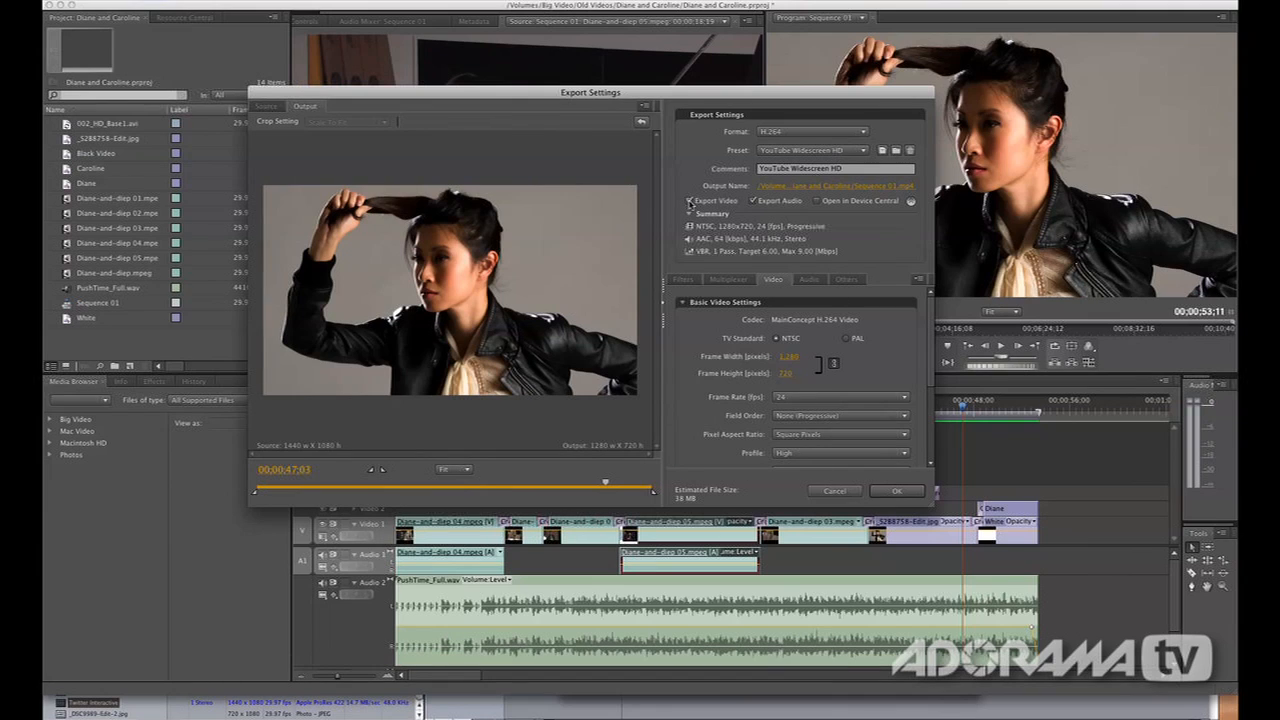
pyautogui.click(267, 106)
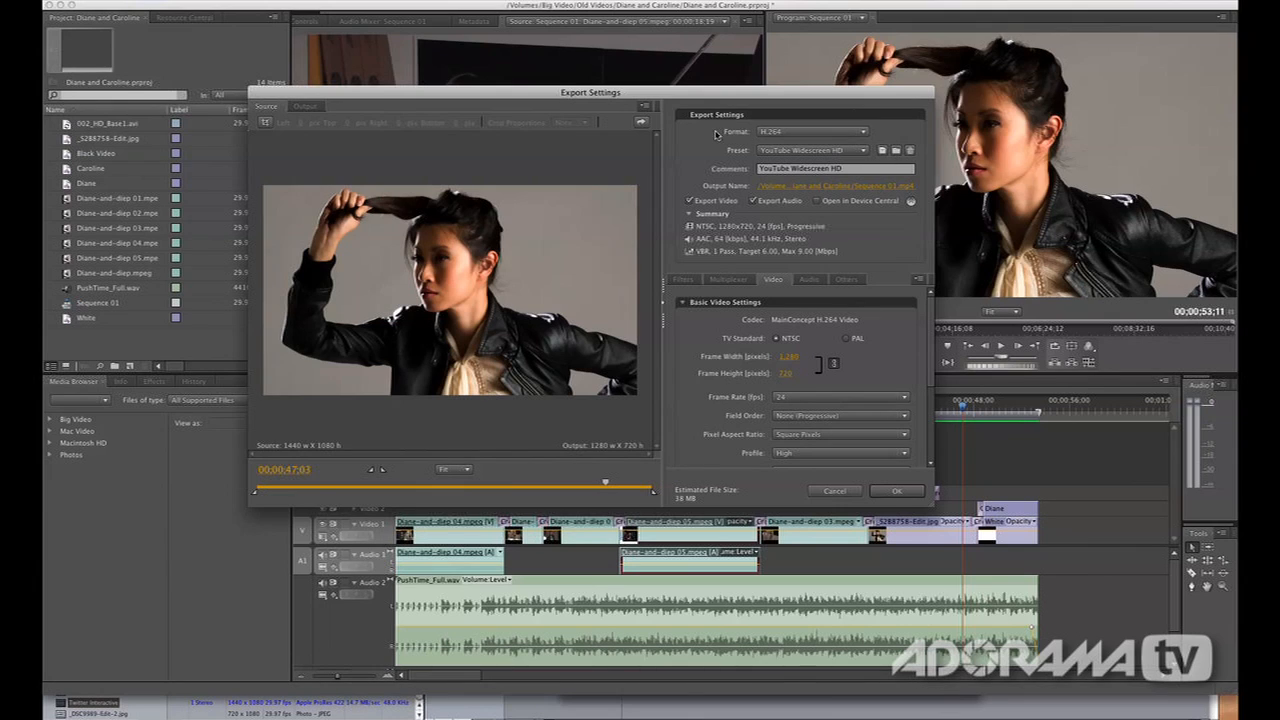
# Choose the H.264 export format with the YouTube SD preset and check the output preview
pyautogui.click(772, 134)
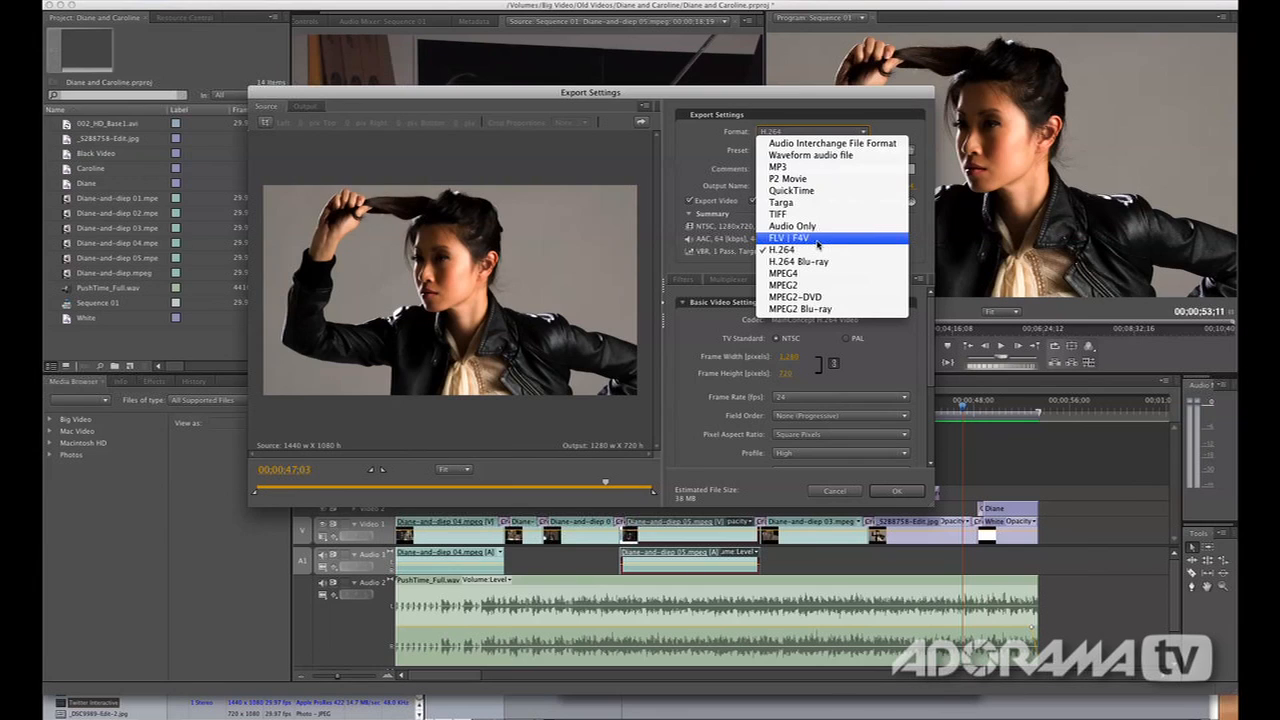
pyautogui.click(815, 249)
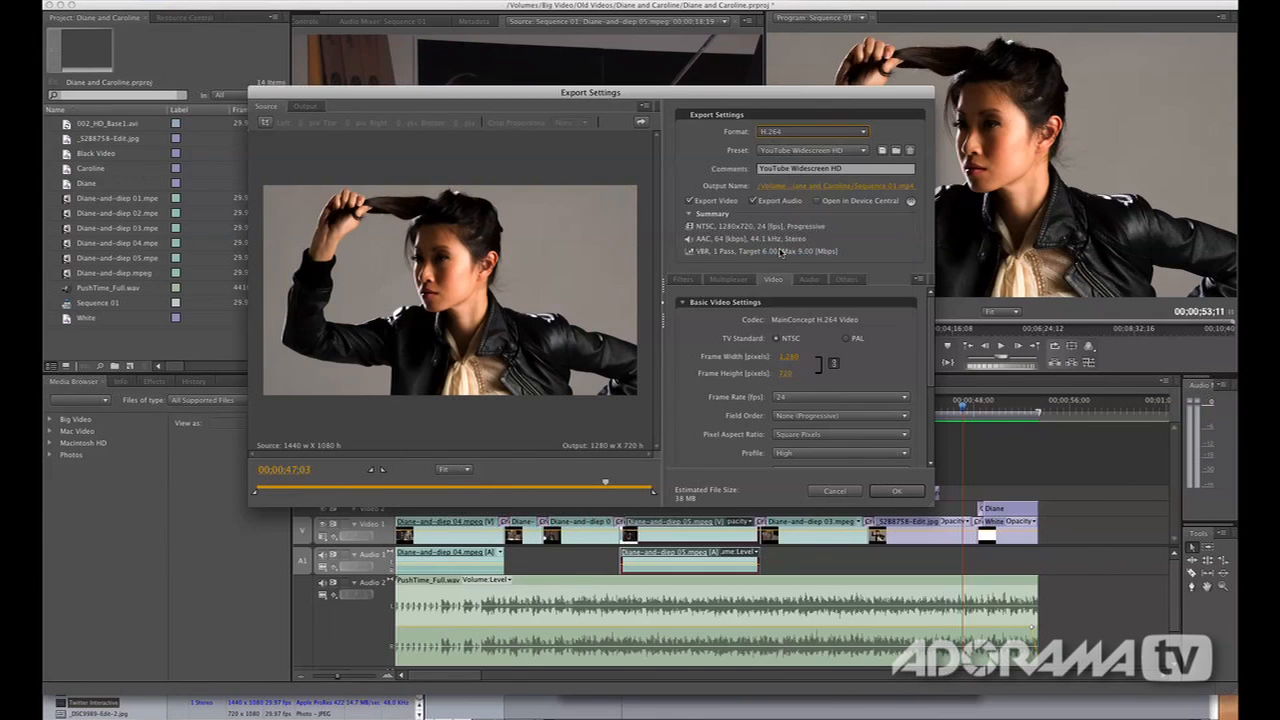
pyautogui.click(785, 150)
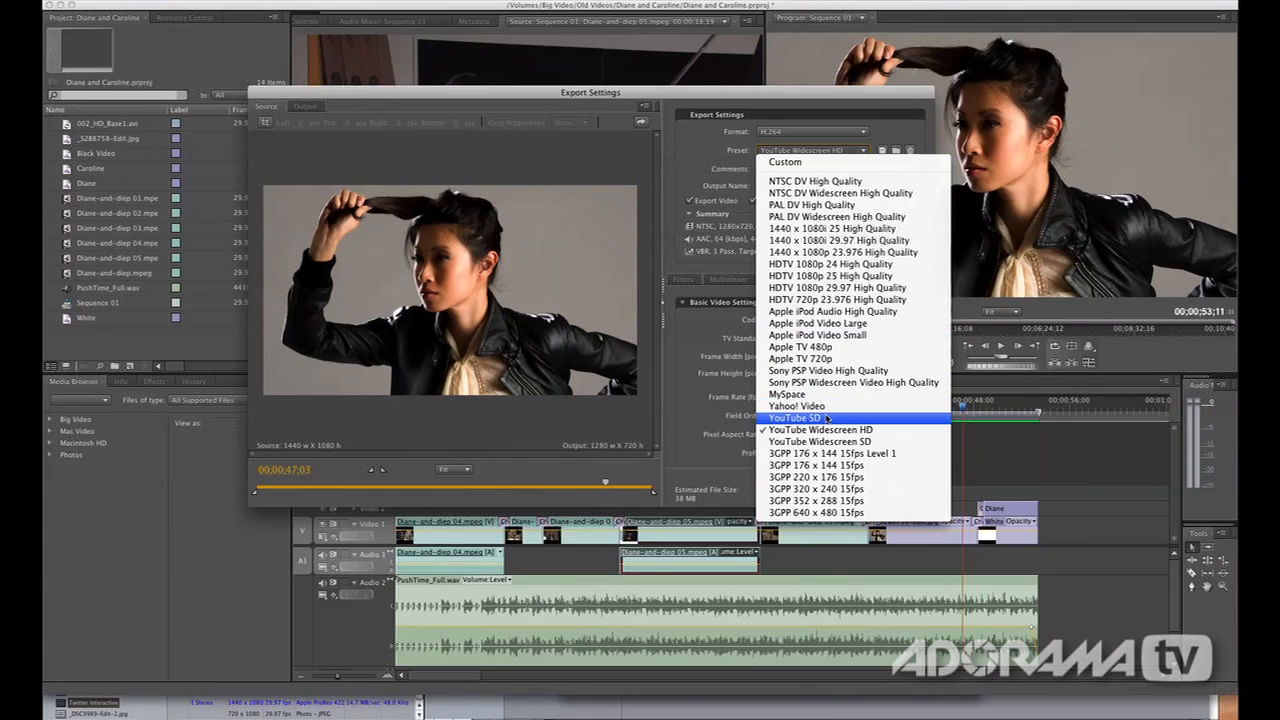
pyautogui.click(826, 418)
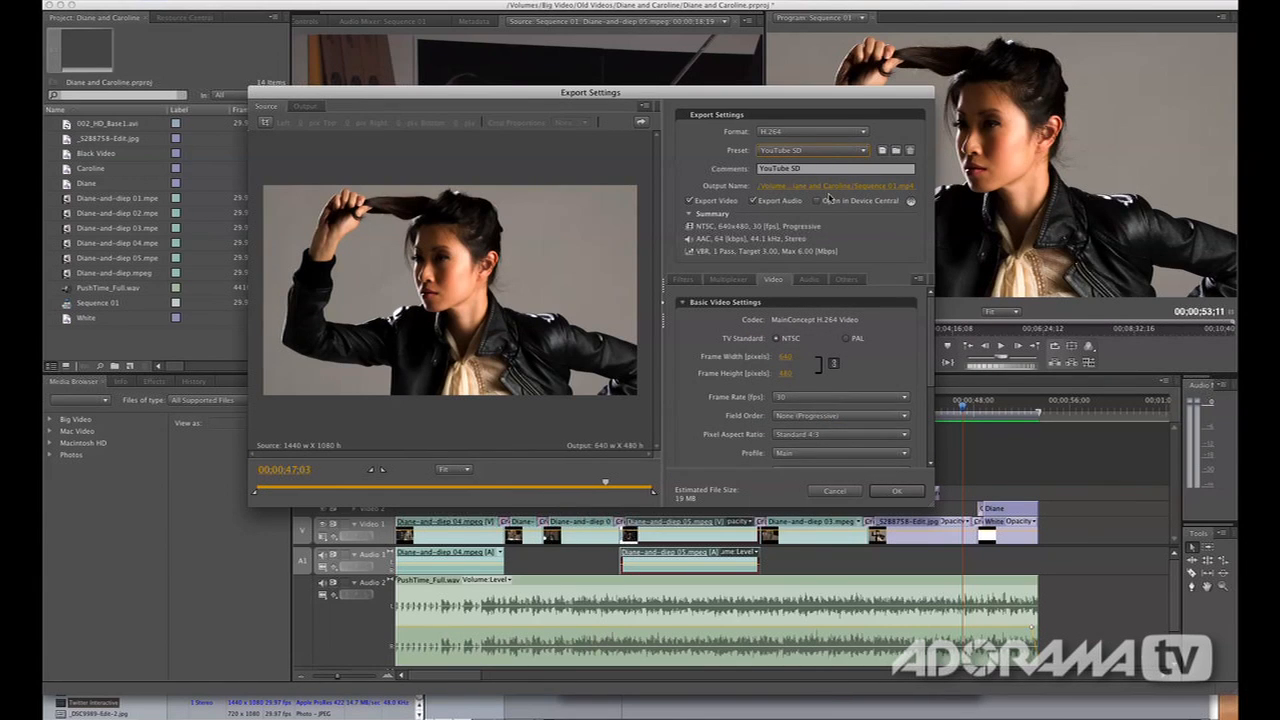
pyautogui.click(305, 107)
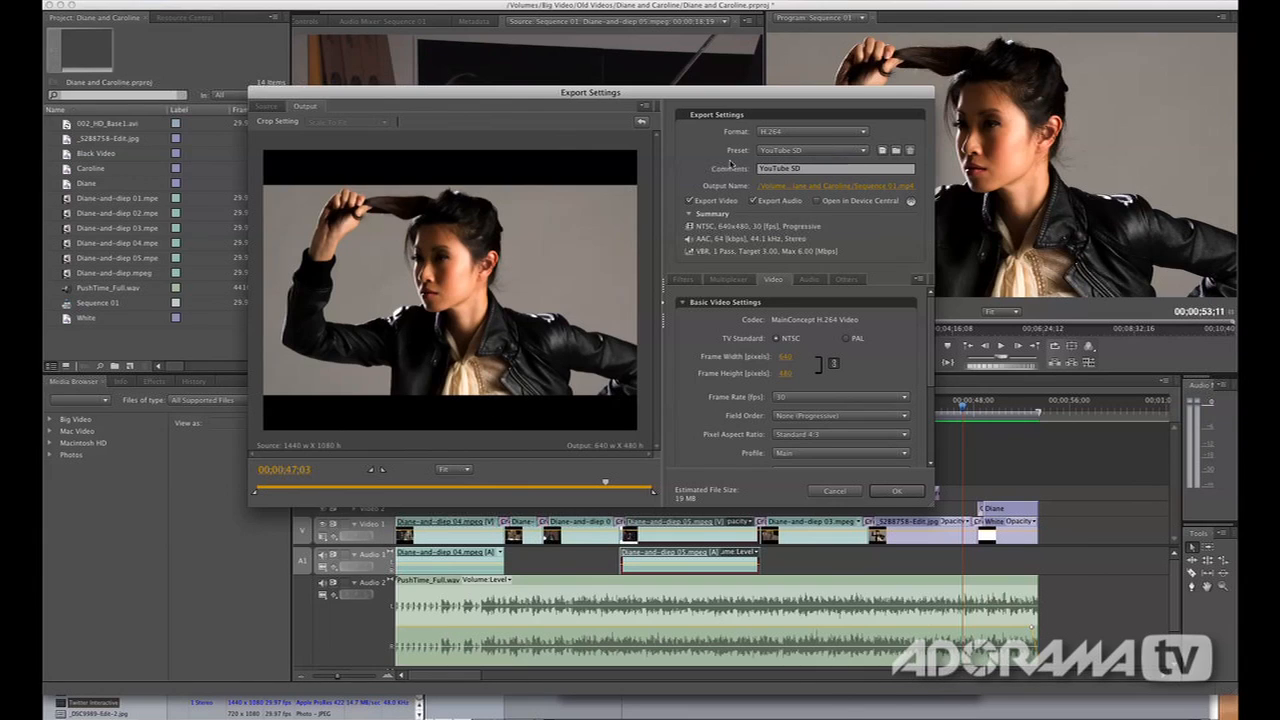
# Apply the YouTube Widescreen HD preset and review the Filters, Multiplexer, Video, Audio and Others export settings
pyautogui.click(805, 150)
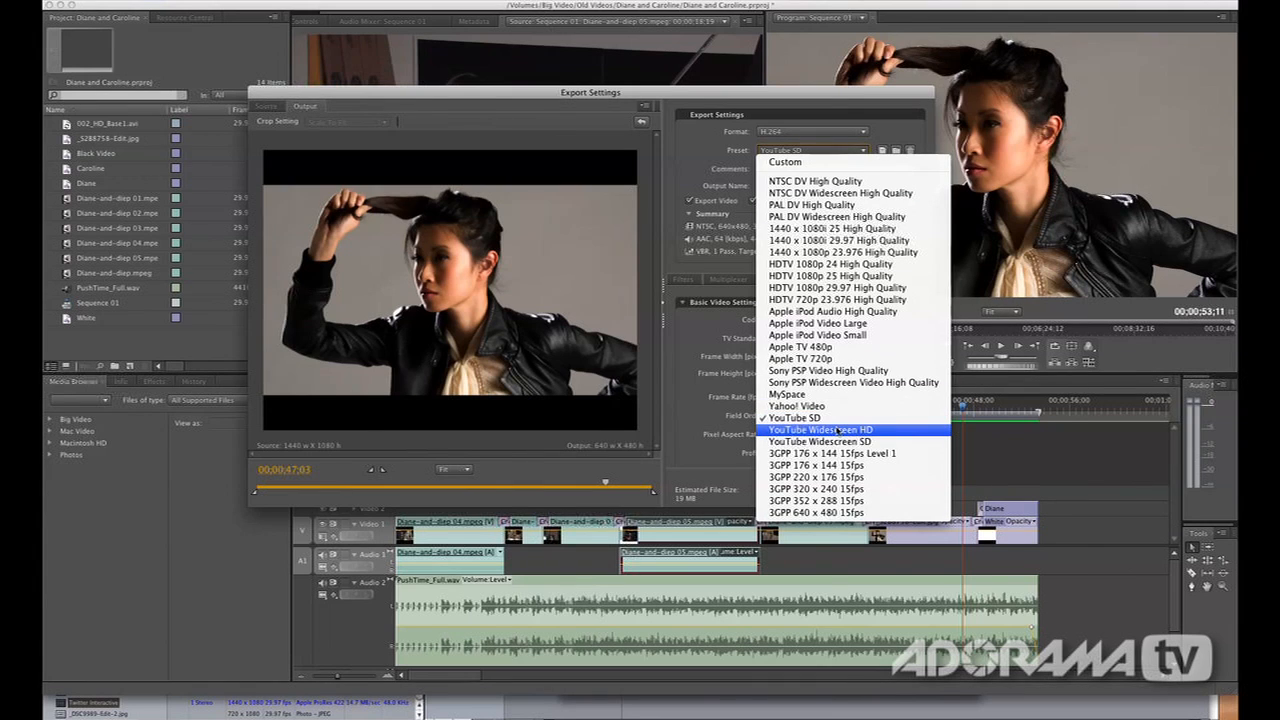
pyautogui.click(838, 429)
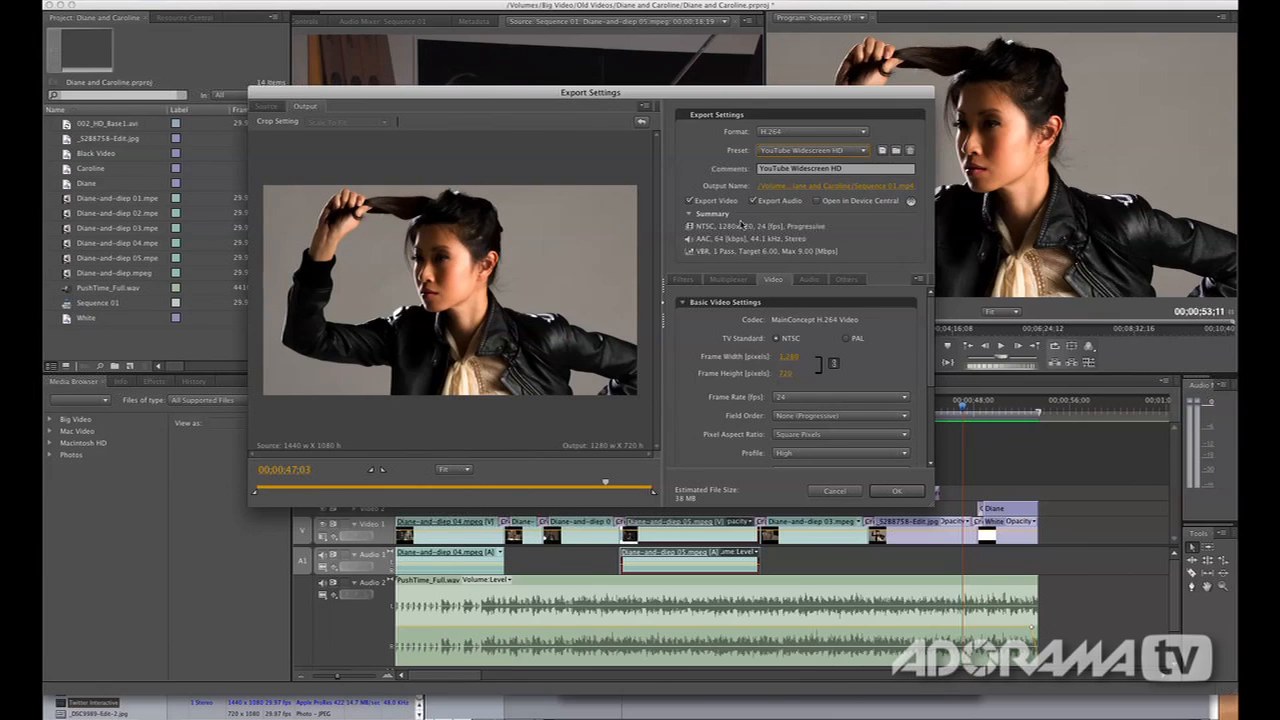
pyautogui.click(728, 280)
pyautogui.click(691, 283)
pyautogui.click(732, 282)
pyautogui.click(776, 282)
pyautogui.click(808, 281)
pyautogui.click(846, 281)
pyautogui.click(778, 281)
# Set the video frame rate to 25 fps and enable Set Key Frame Distance in the advanced video settings
pyautogui.scroll(-3, 887, 348)
pyautogui.scroll(-1, 888, 348)
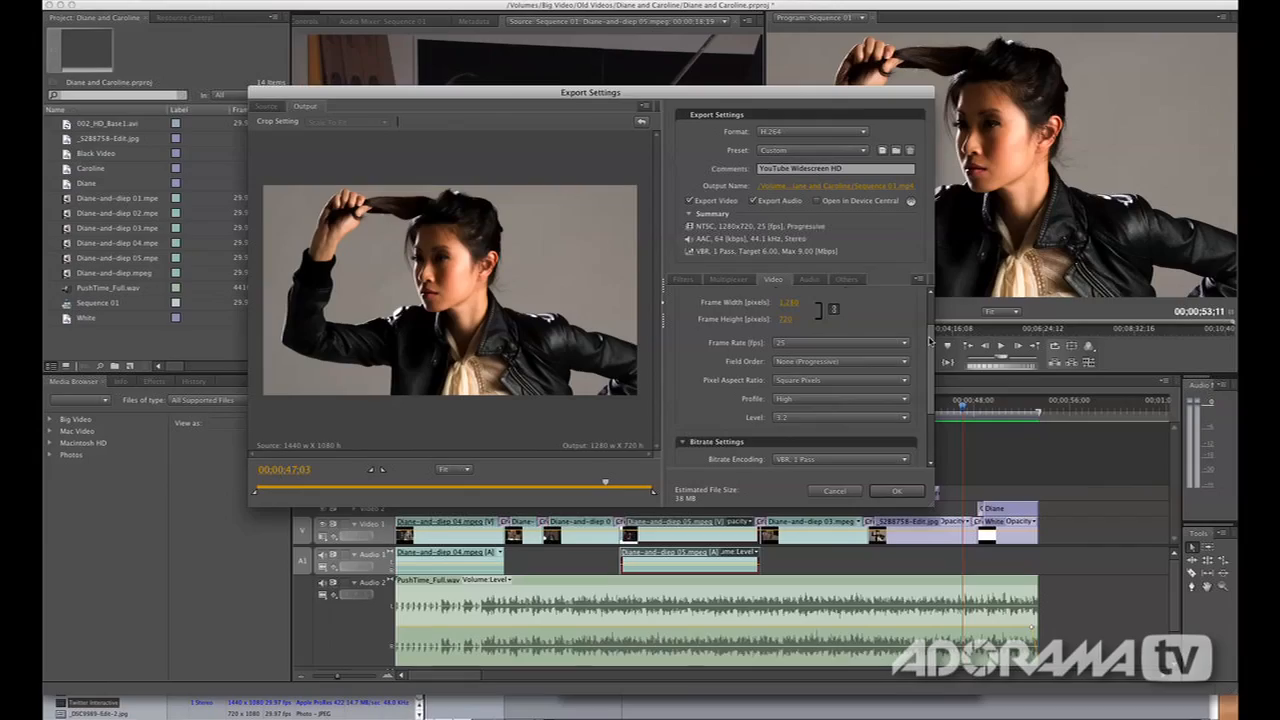
pyautogui.scroll(-5, 928, 360)
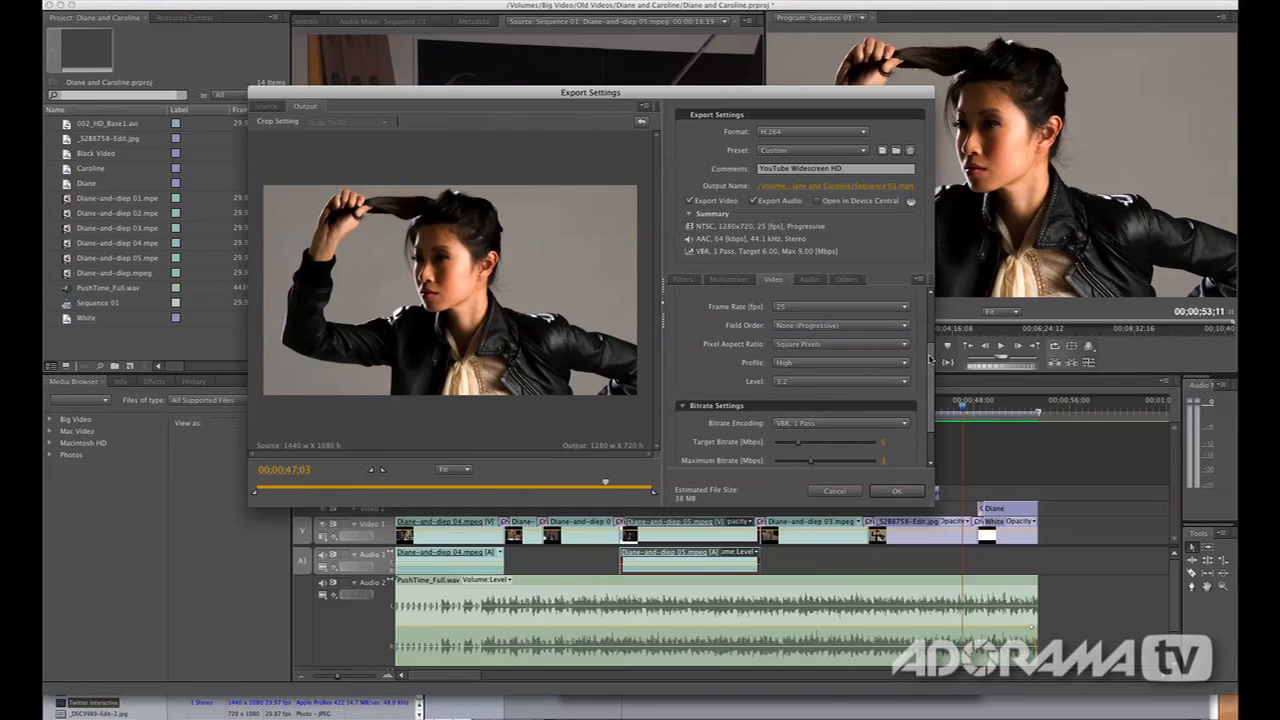
pyautogui.moveTo(930, 360); pyautogui.dragTo(928, 395)
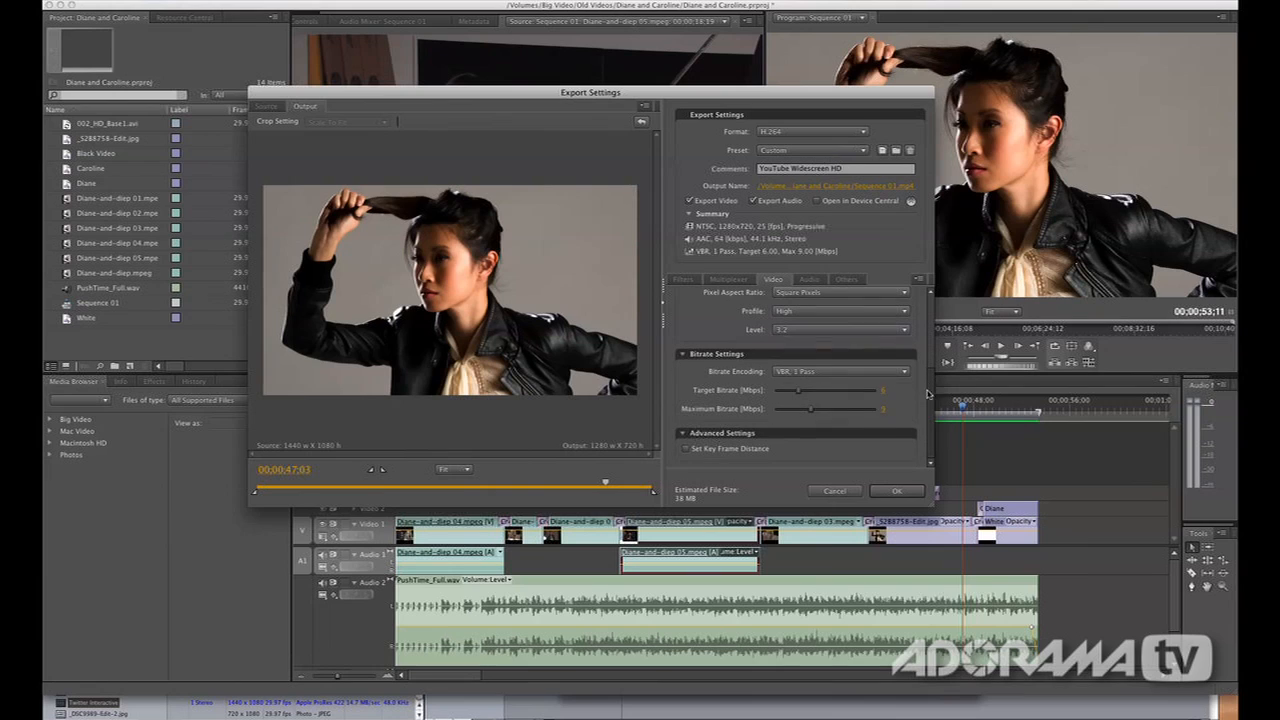
pyautogui.moveTo(740, 378)
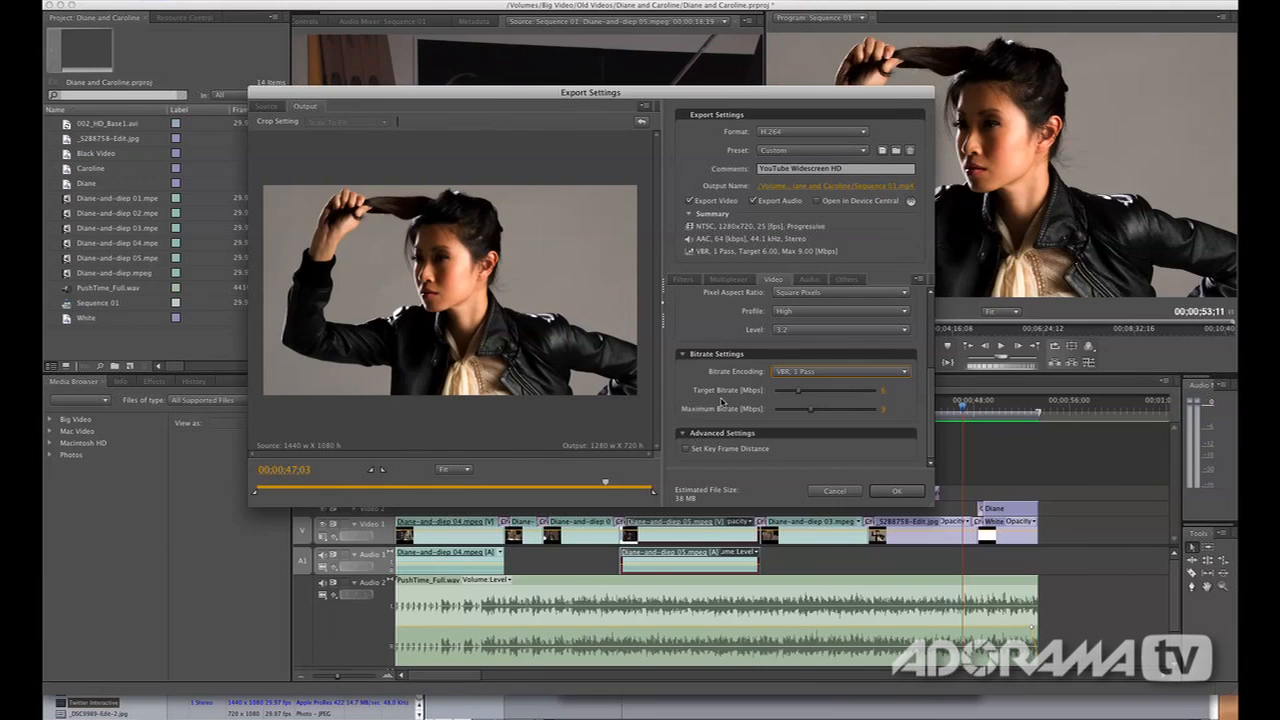
pyautogui.click(686, 450)
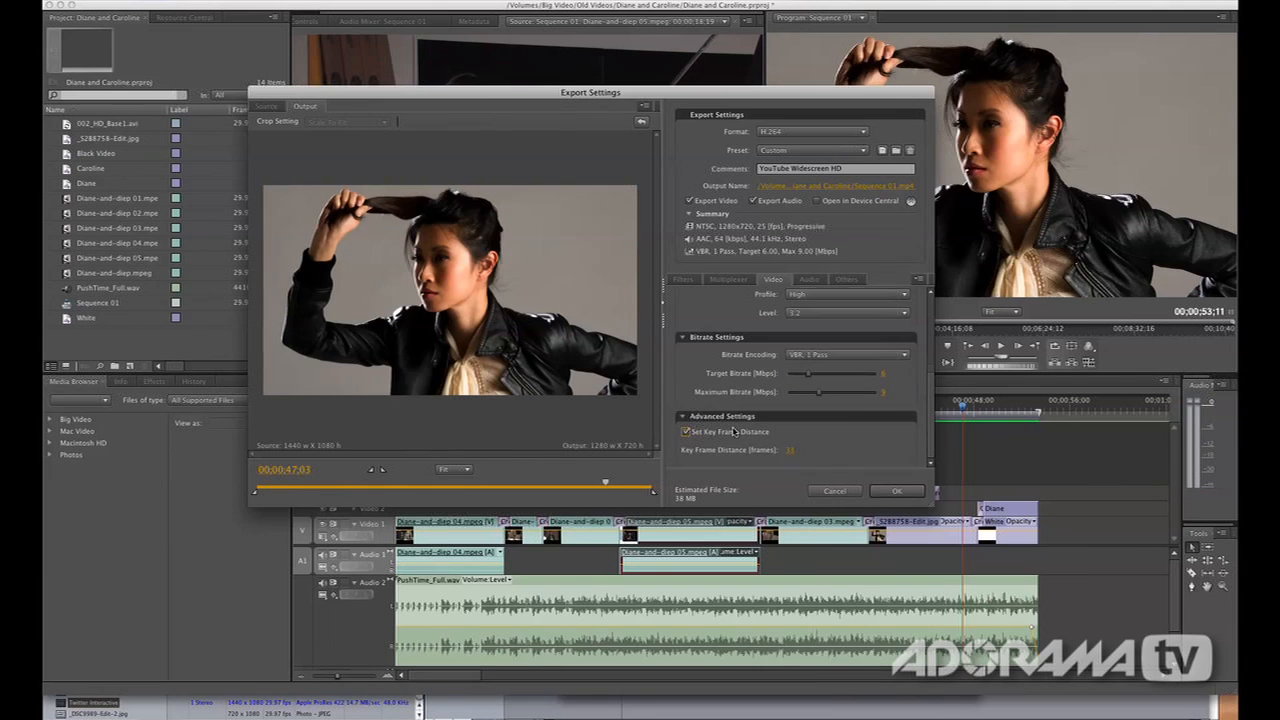
pyautogui.scroll(5, 748, 402)
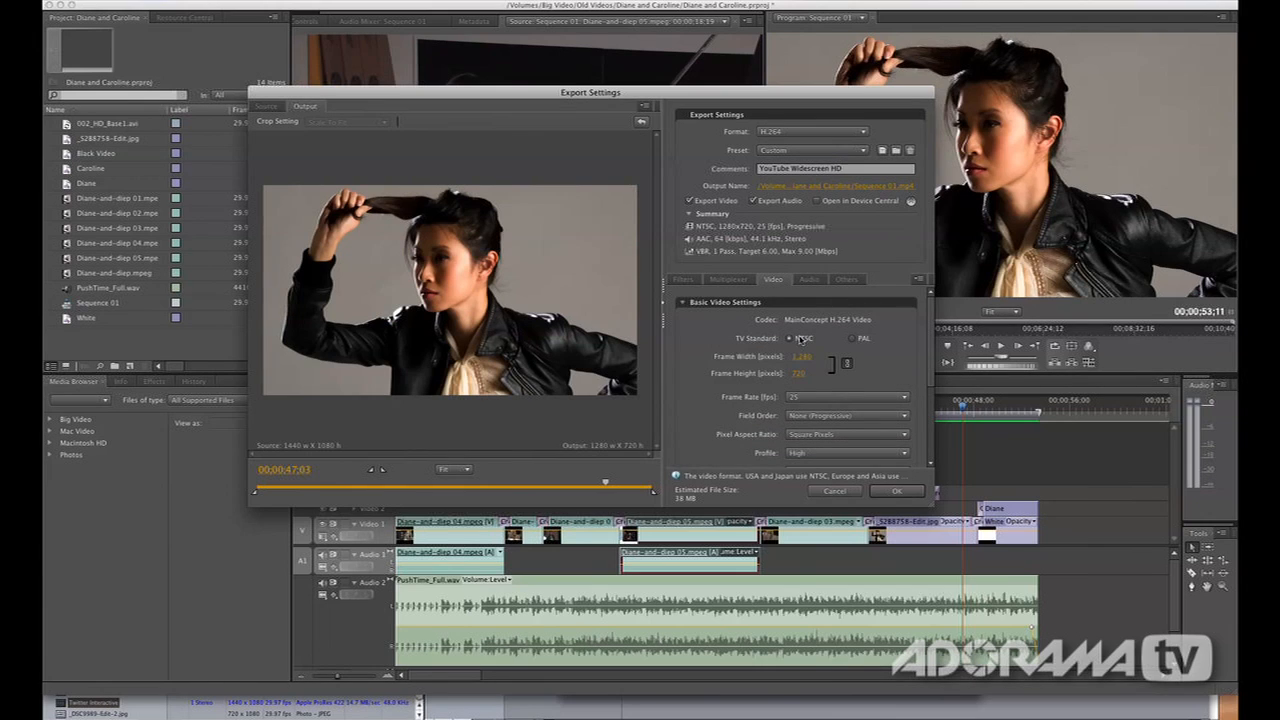
# Review the Audio and Others export settings, and reapply the YouTube Widescreen HD preset
pyautogui.click(813, 279)
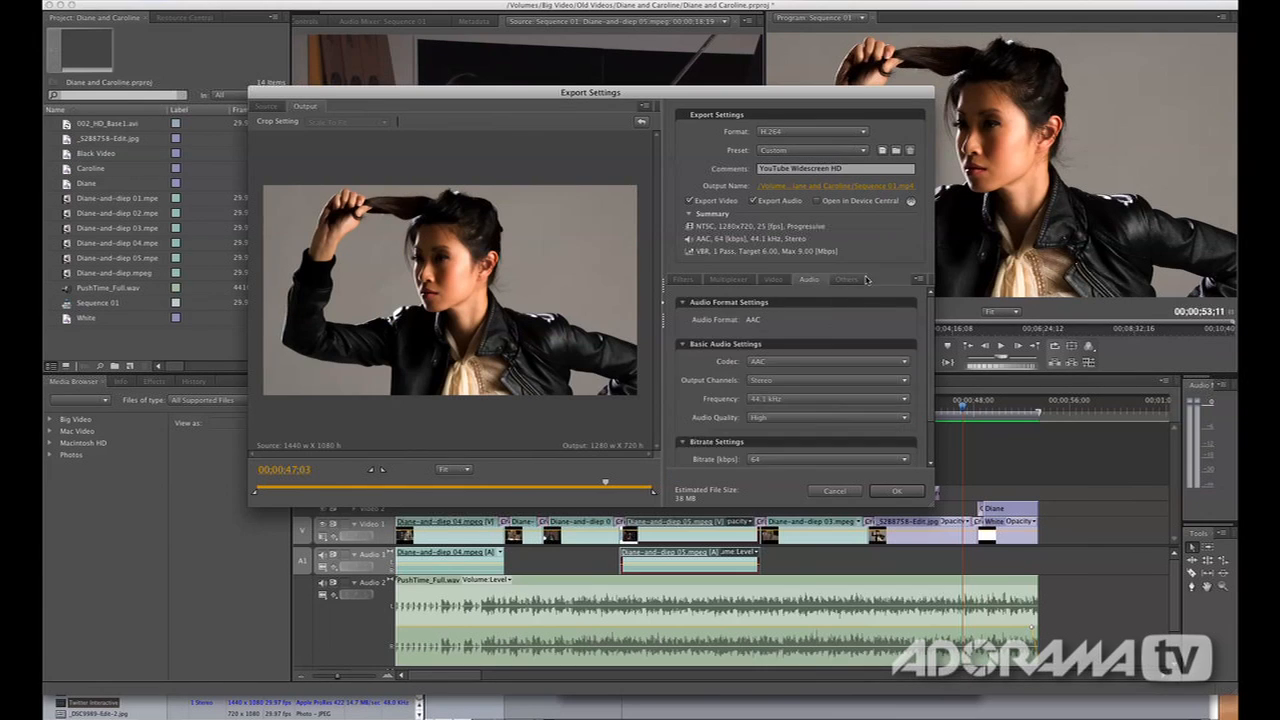
pyautogui.click(846, 279)
pyautogui.click(773, 279)
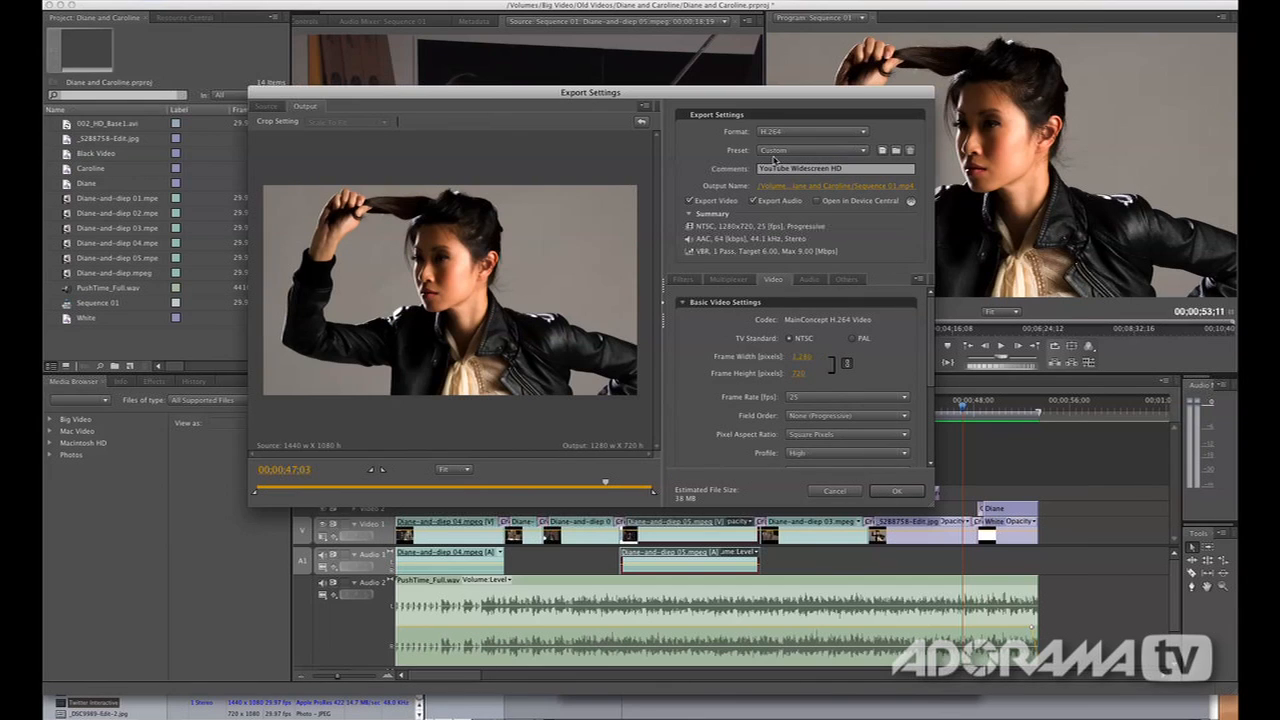
pyautogui.click(773, 150)
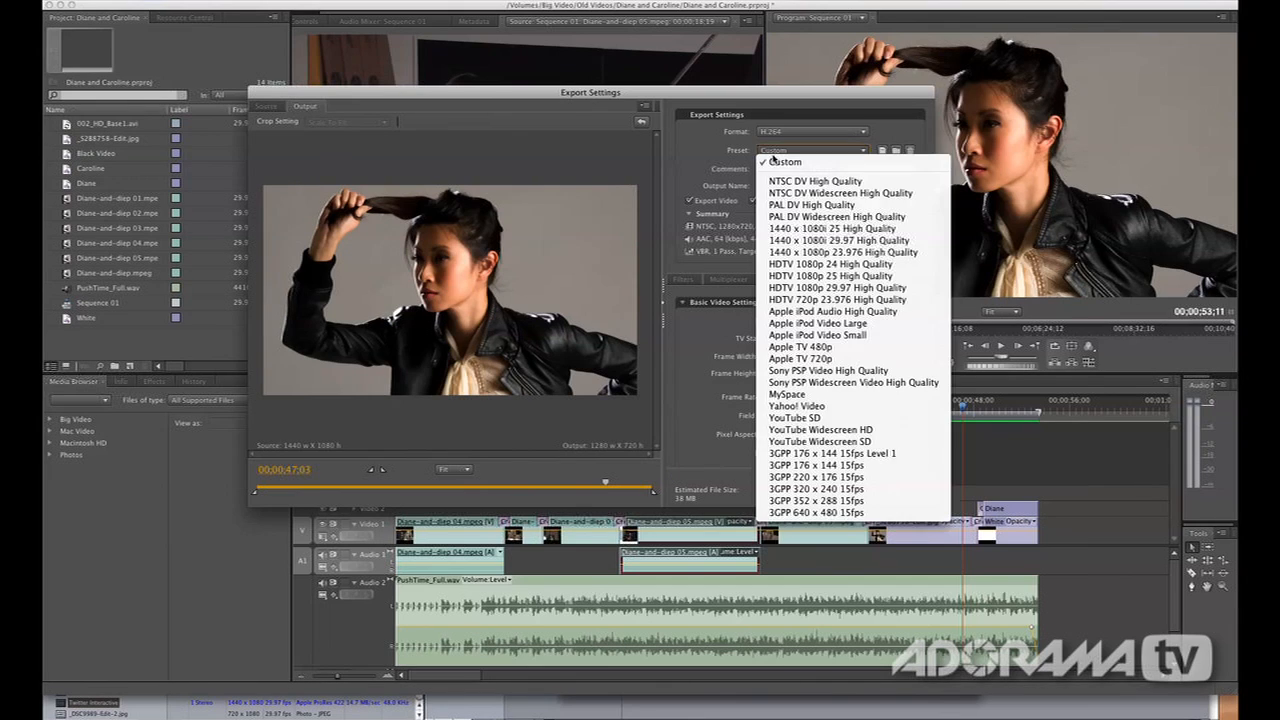
pyautogui.click(847, 432)
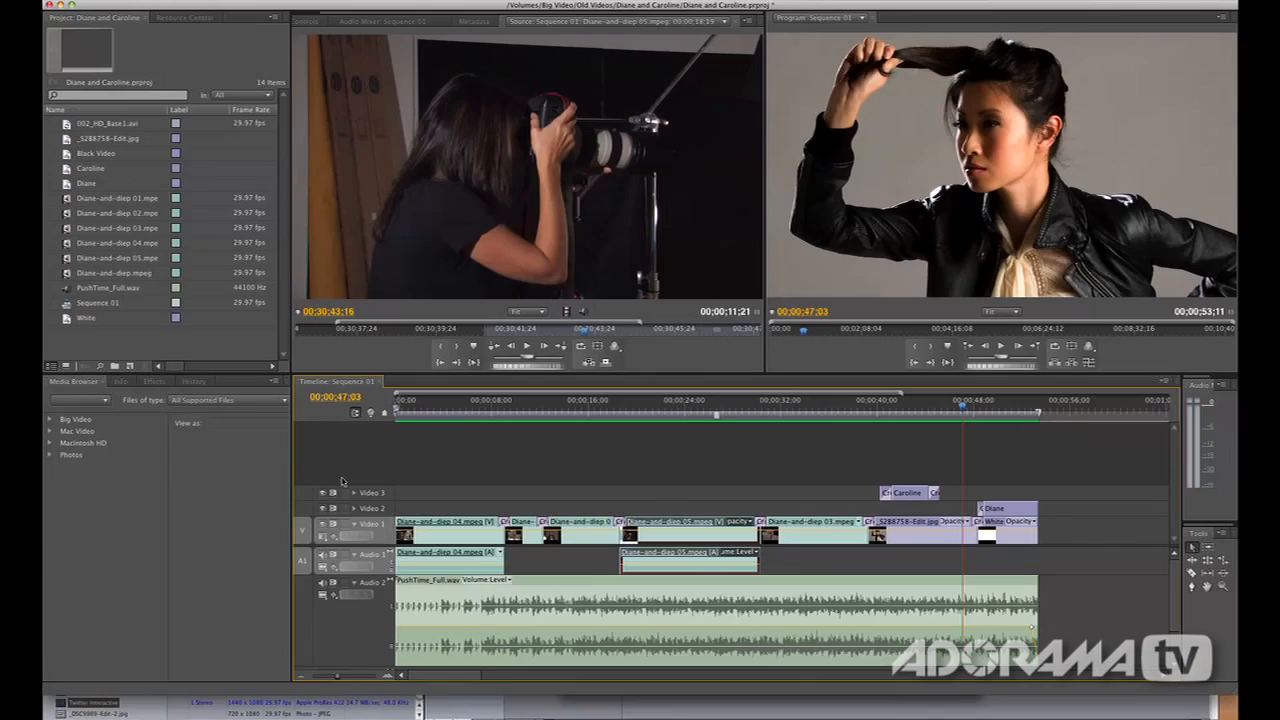
# Quit Premiere Pro without saving the project changes and switch to Compressor
pyautogui.press('super+q')
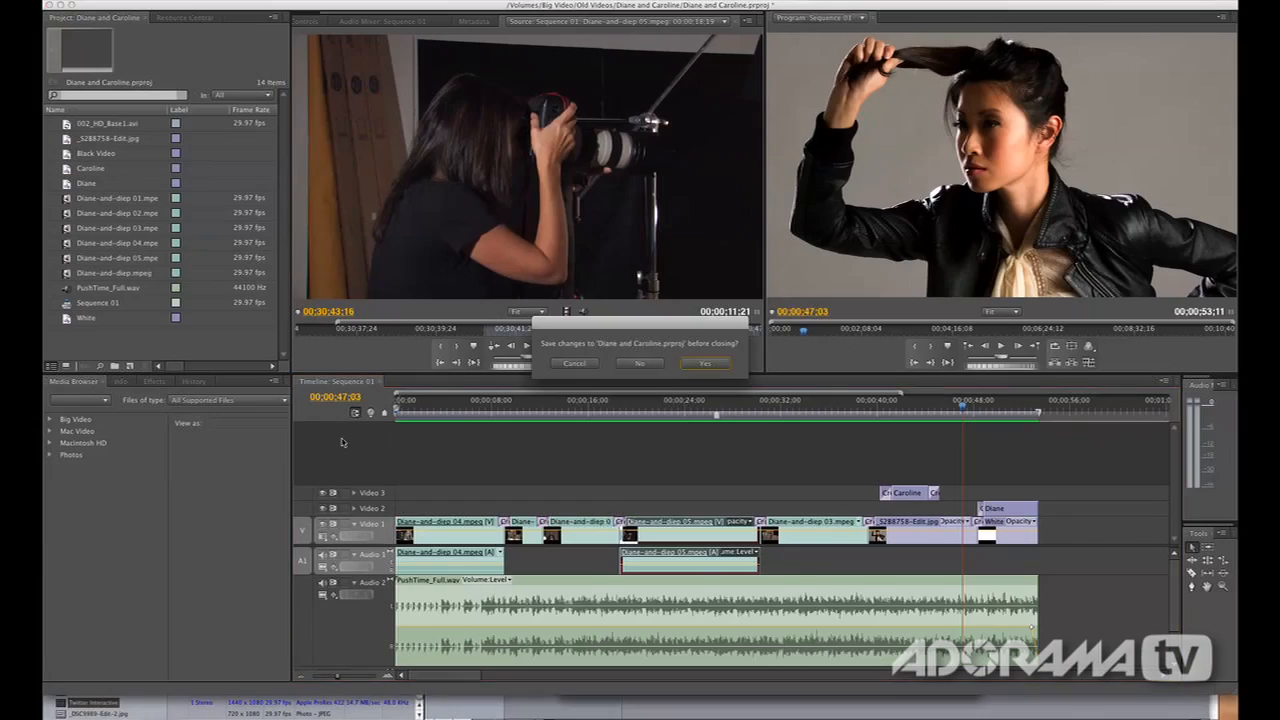
pyautogui.click(640, 364)
pyautogui.press('super+Tab')
pyautogui.press('super+Tab')
pyautogui.press('super+Tab')
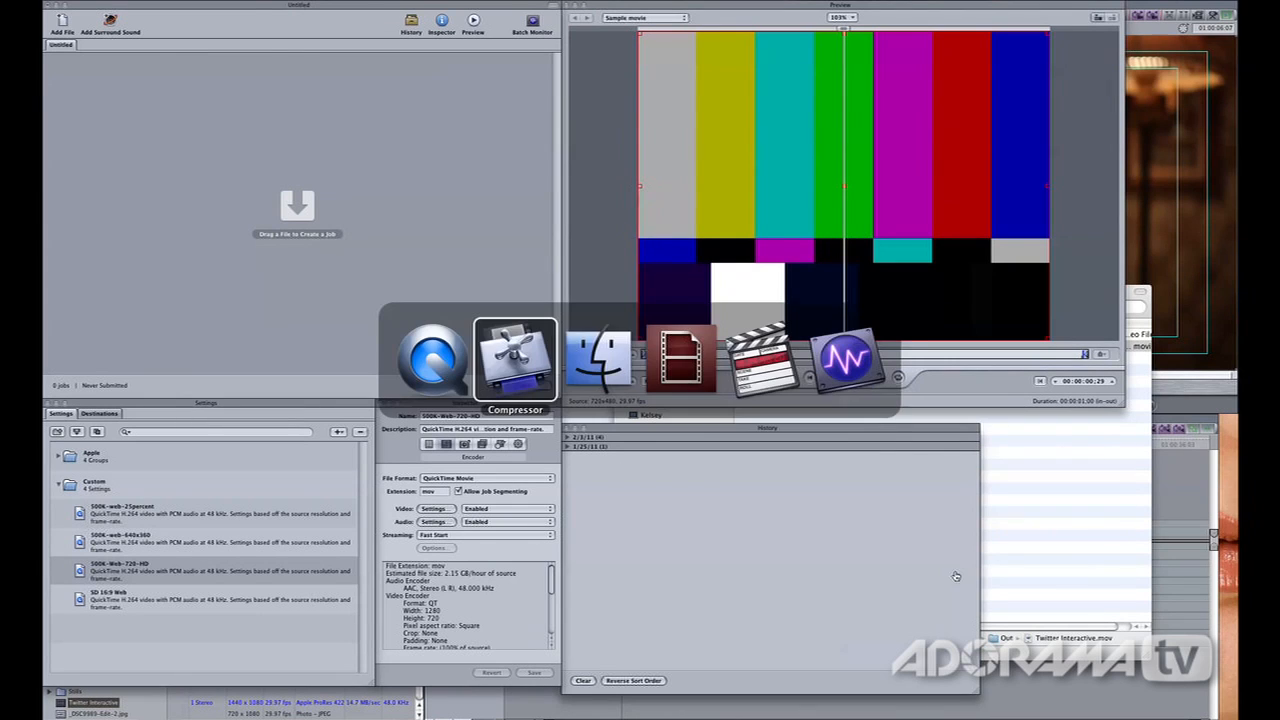
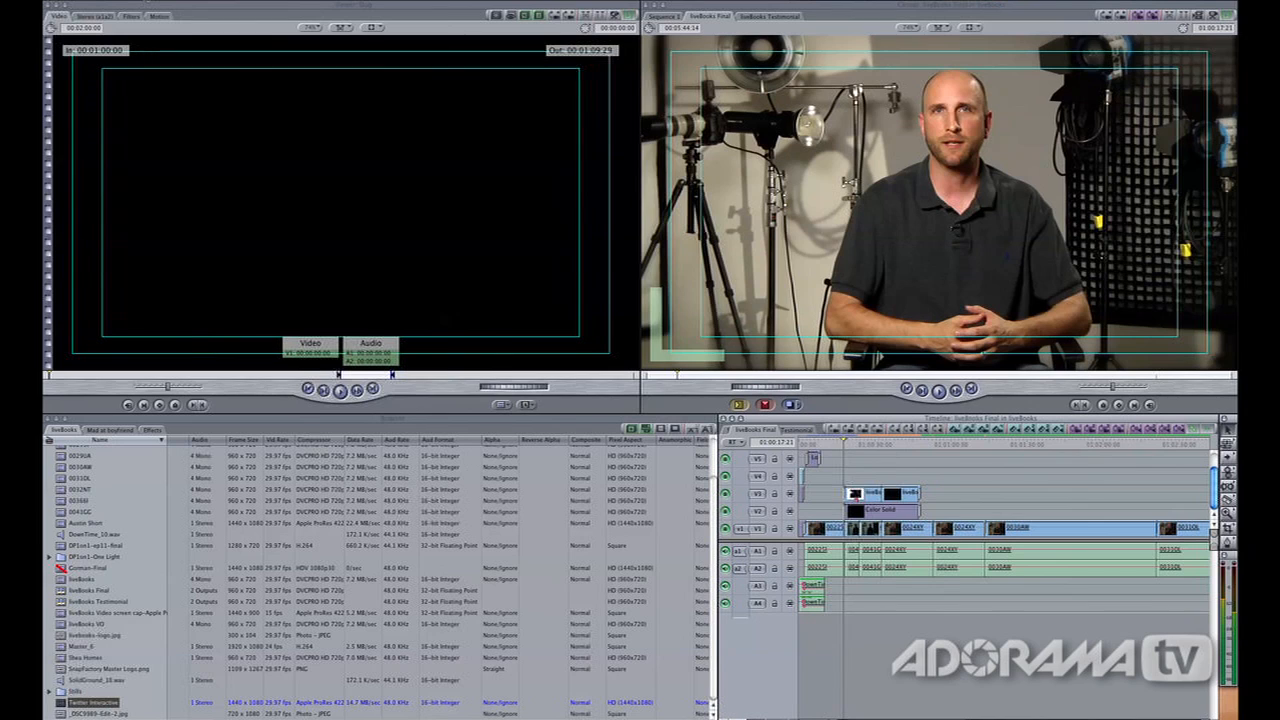
# Examine the QuickTime Movie export settings for the liveBooks Final sequence, and cancel the export
pyautogui.click(147, 0)
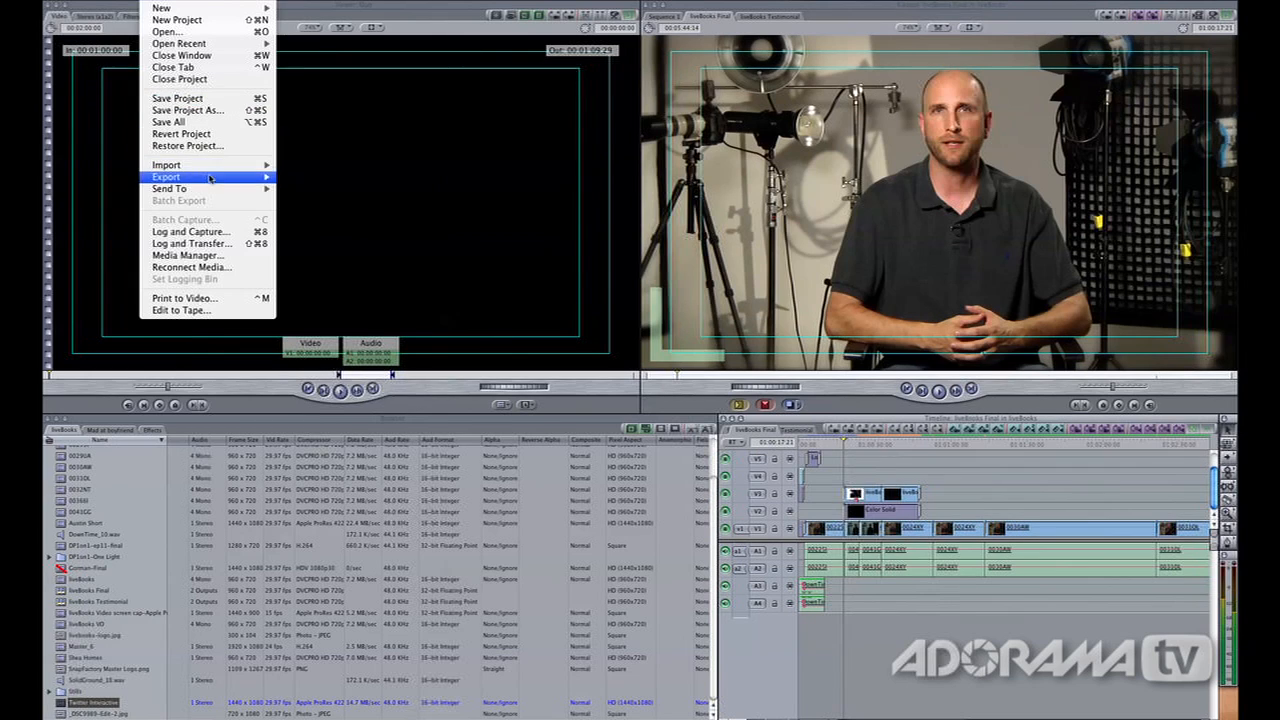
pyautogui.moveTo(210, 178)
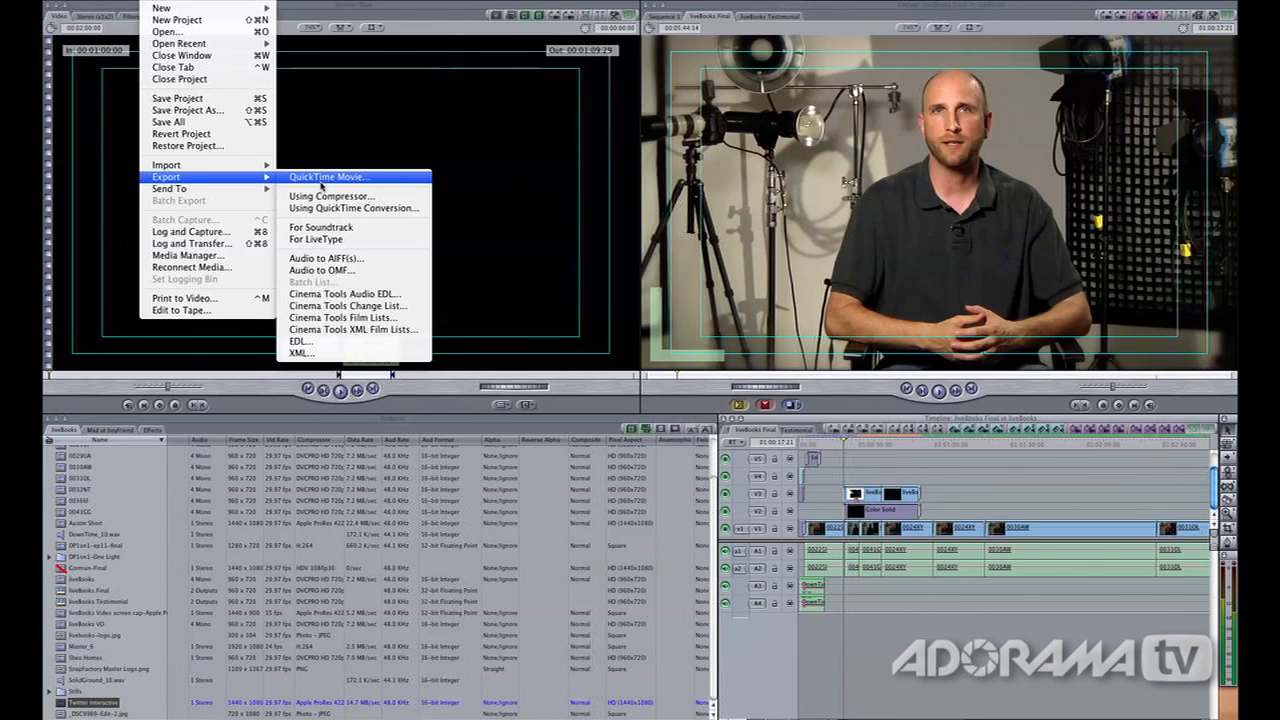
pyautogui.click(321, 180)
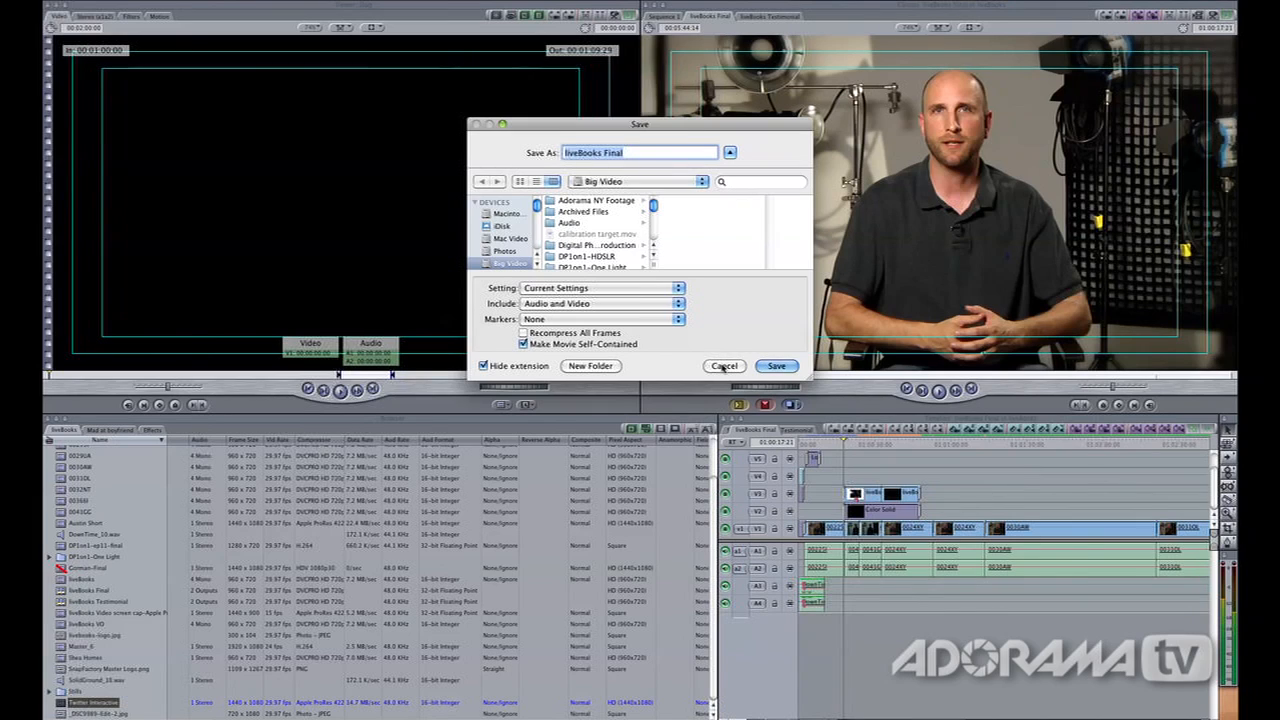
pyautogui.click(723, 366)
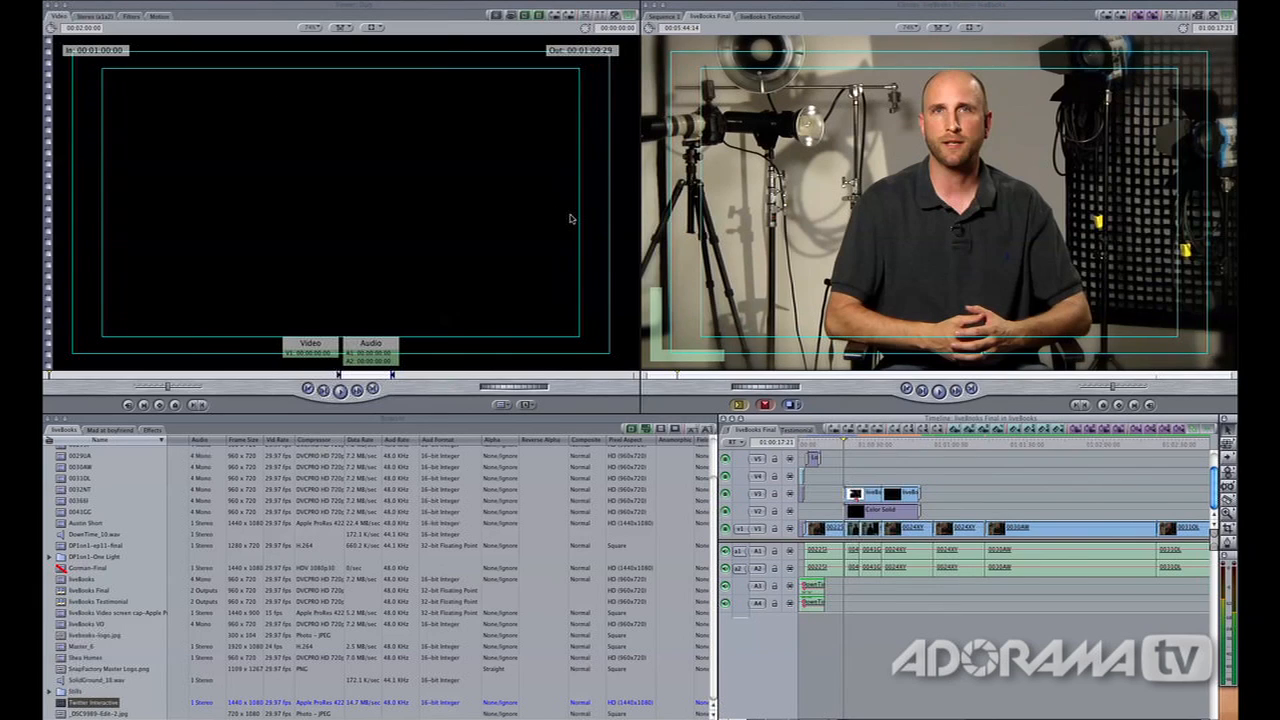
# Quit Final Cut Pro without saving the liveBooks project and switch to Compressor
pyautogui.press('super+q')
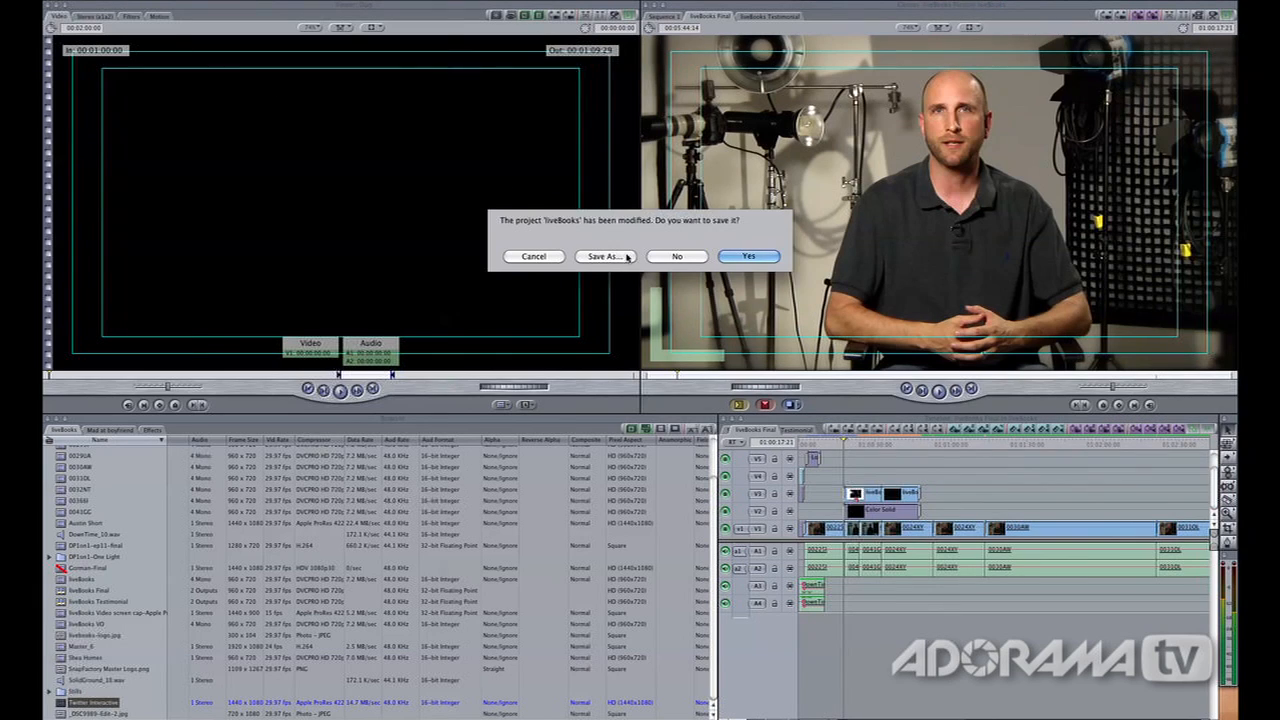
pyautogui.click(685, 259)
pyautogui.click(685, 259)
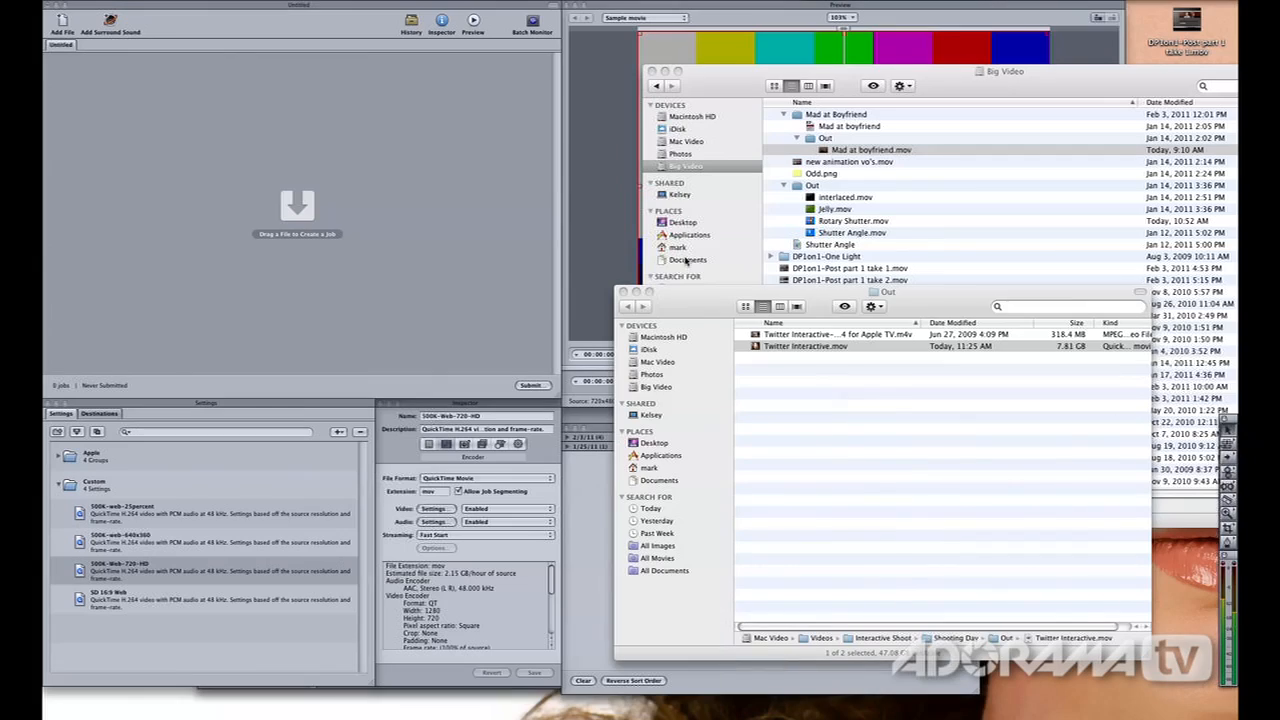
pyautogui.press('super+Tab')
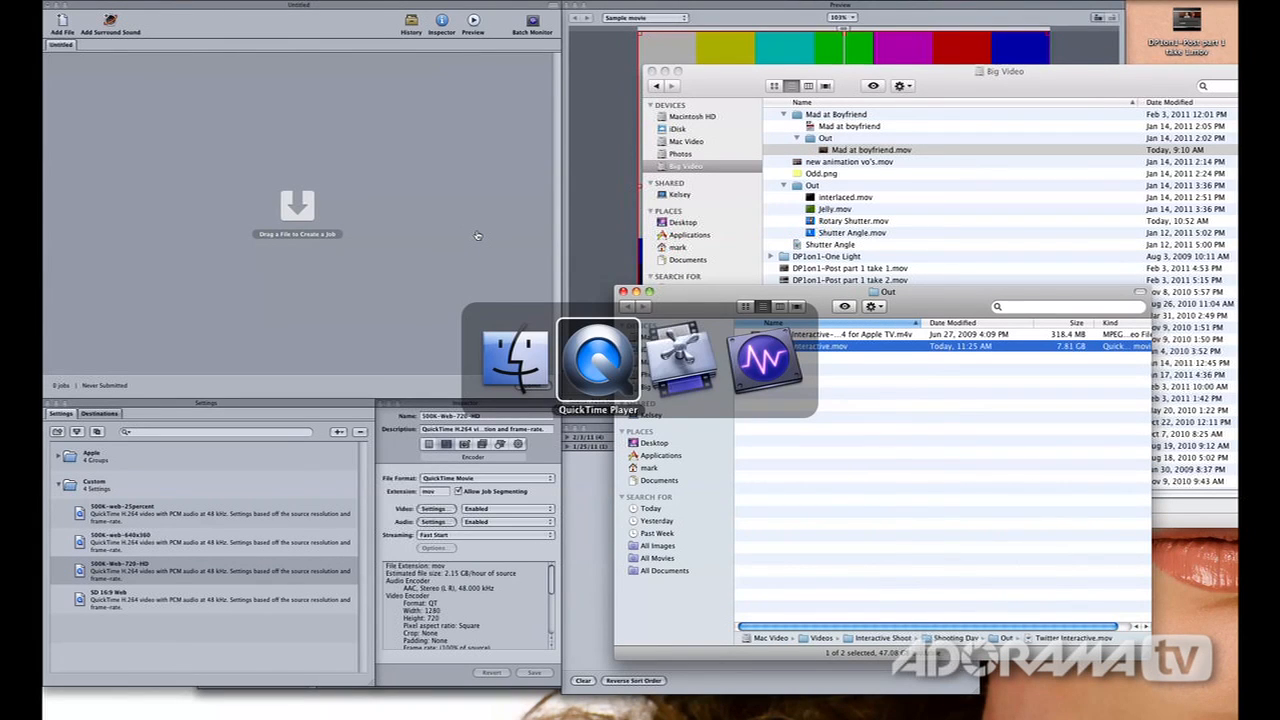
pyautogui.press('super+Tab')
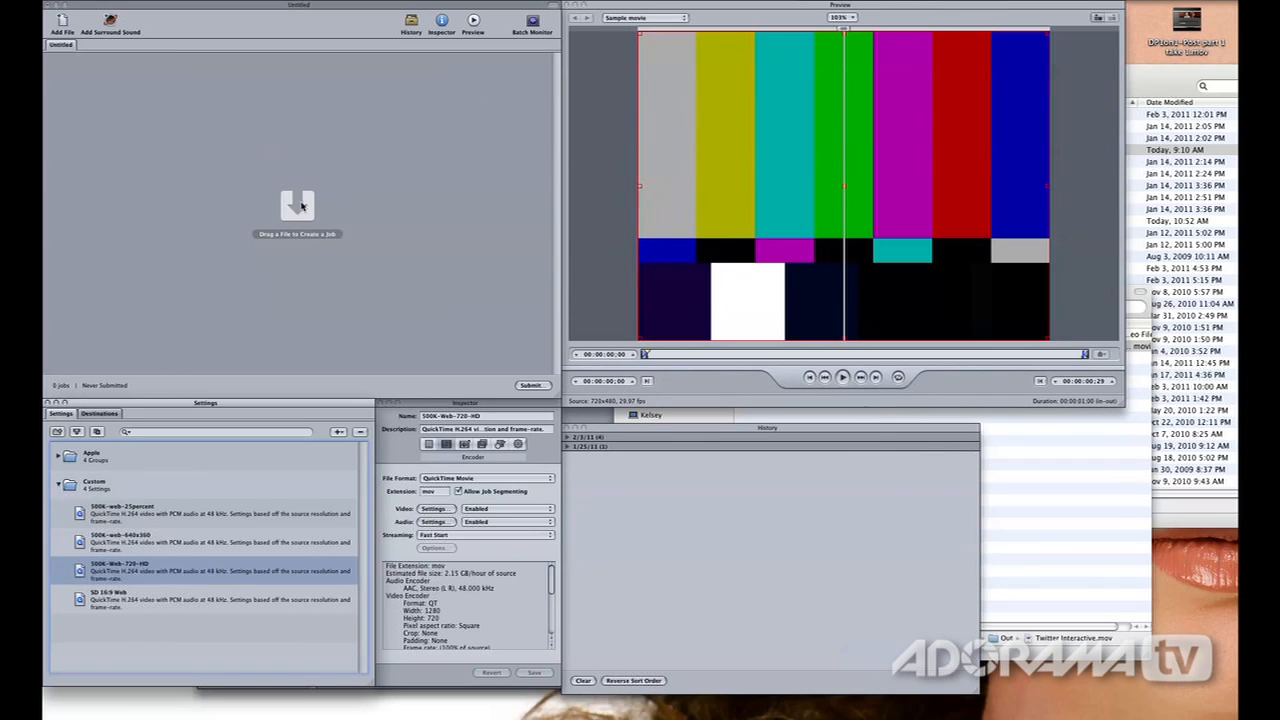
# Add Mad at boyfriend.mov and Twitter Interactive.mov from Finder to the Compressor batch as two jobs
pyautogui.press('super+Tab')
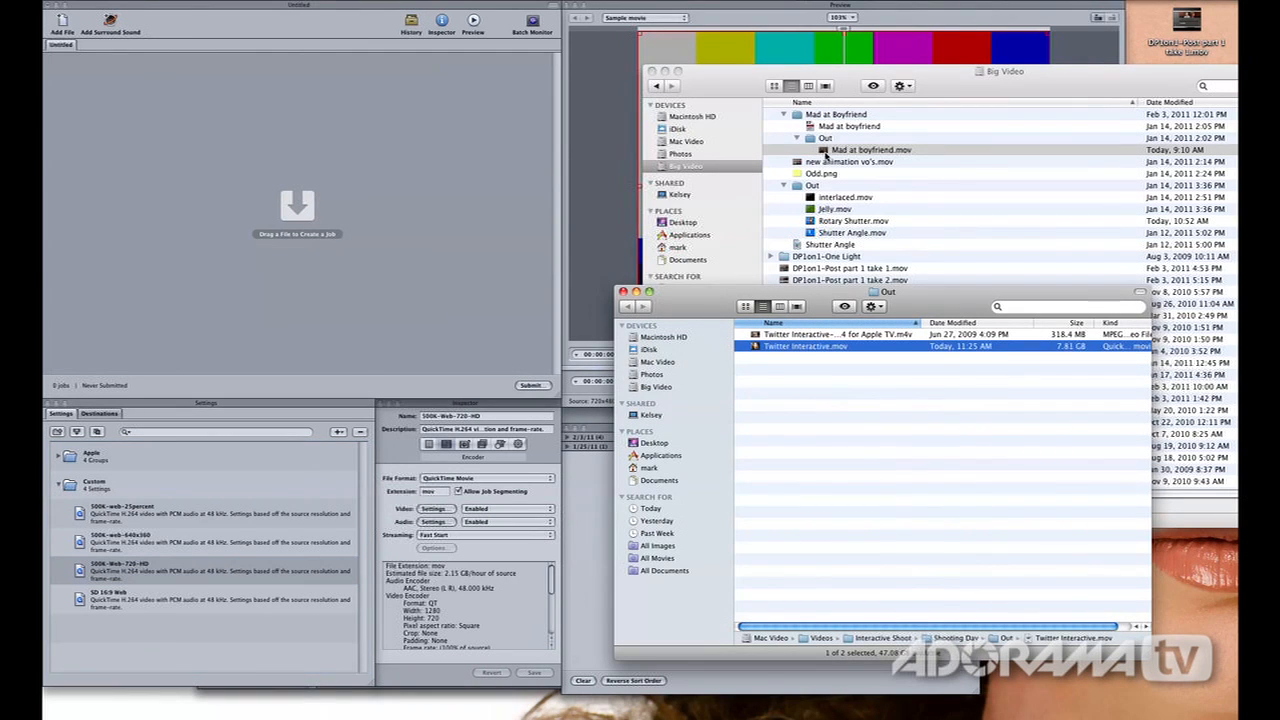
pyautogui.moveTo(826, 154); pyautogui.dragTo(409, 164)
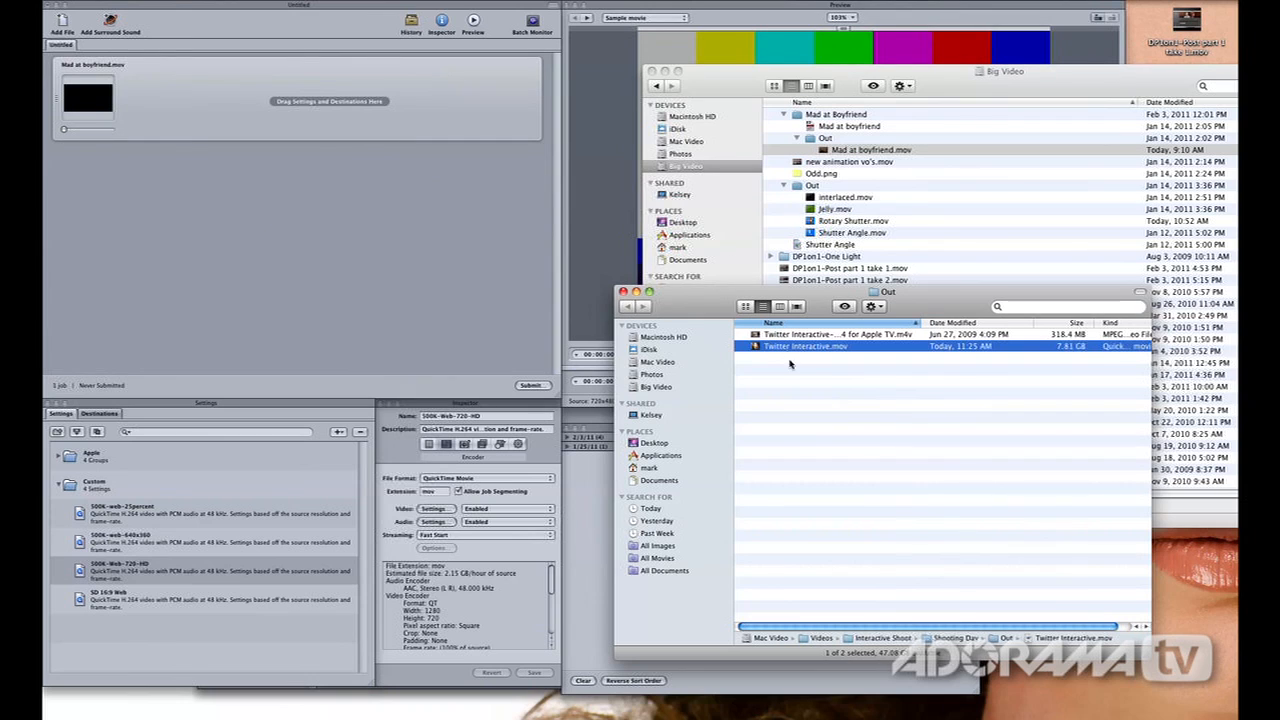
pyautogui.moveTo(757, 353); pyautogui.dragTo(349, 278)
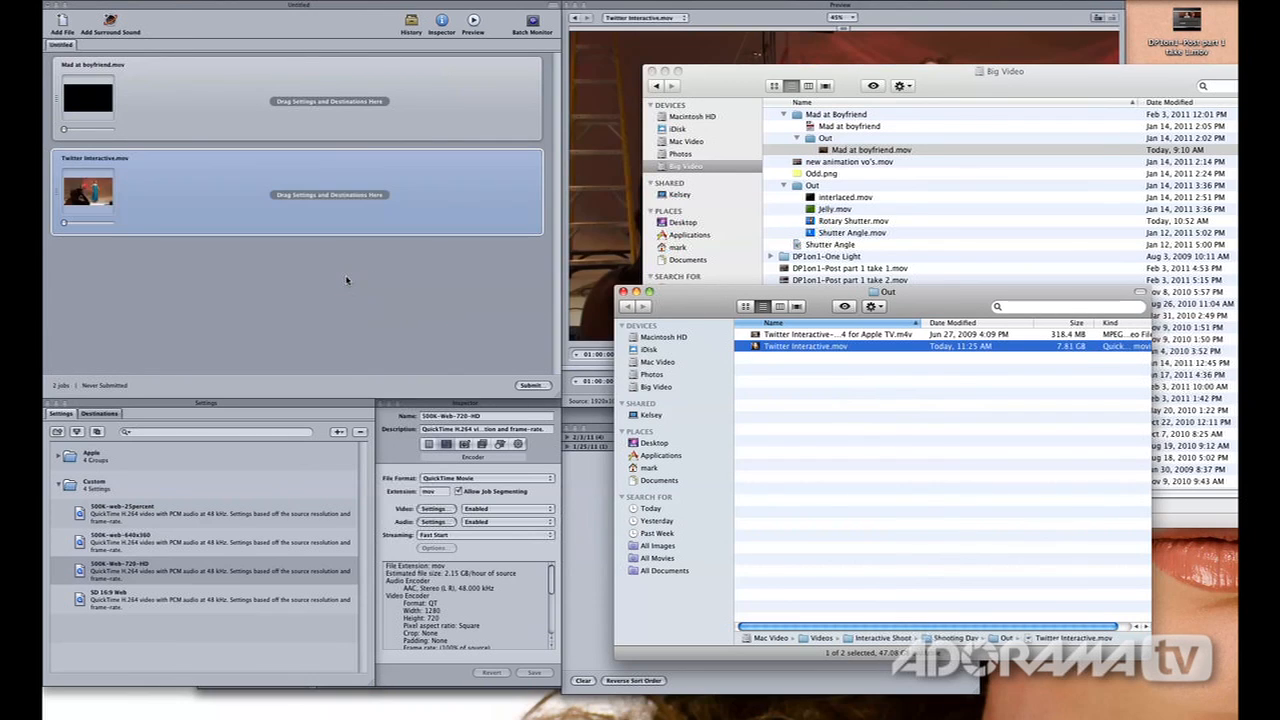
pyautogui.press('super+Tab')
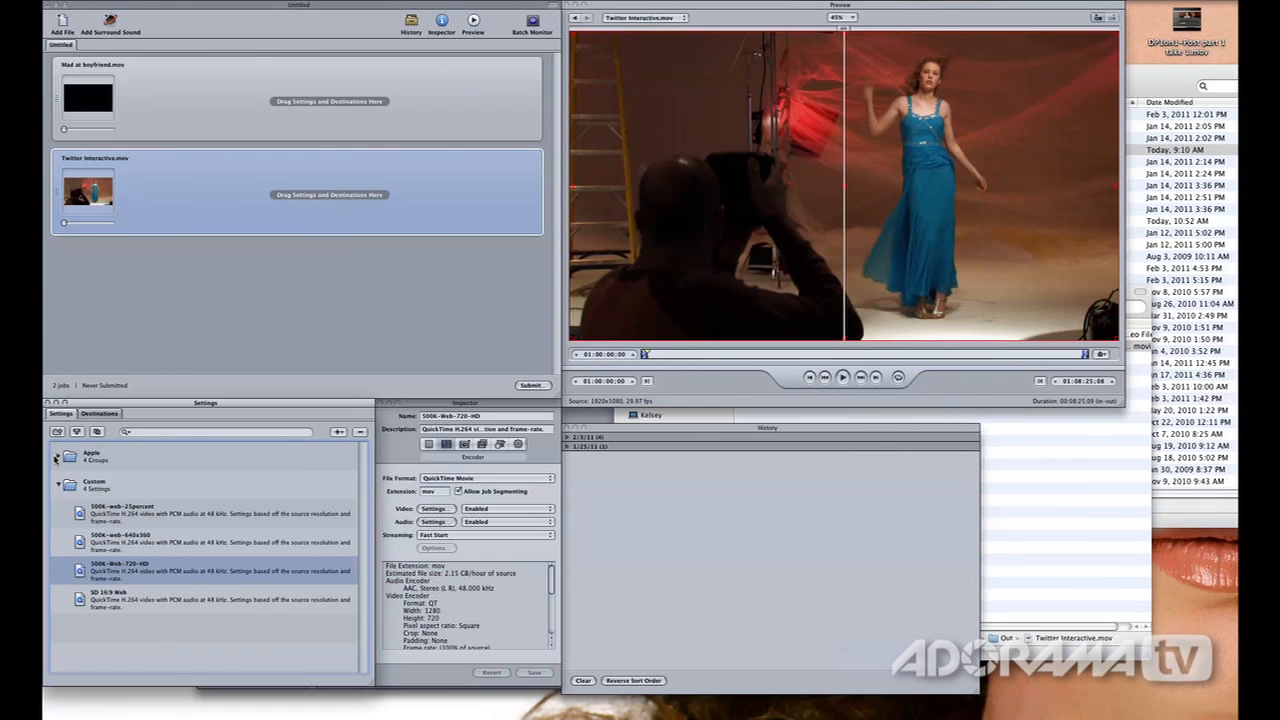
# Browse the Apple preset groups, including Apple Devices, DVD, Formats and the Web group in Other Workflows
pyautogui.click(56, 457)
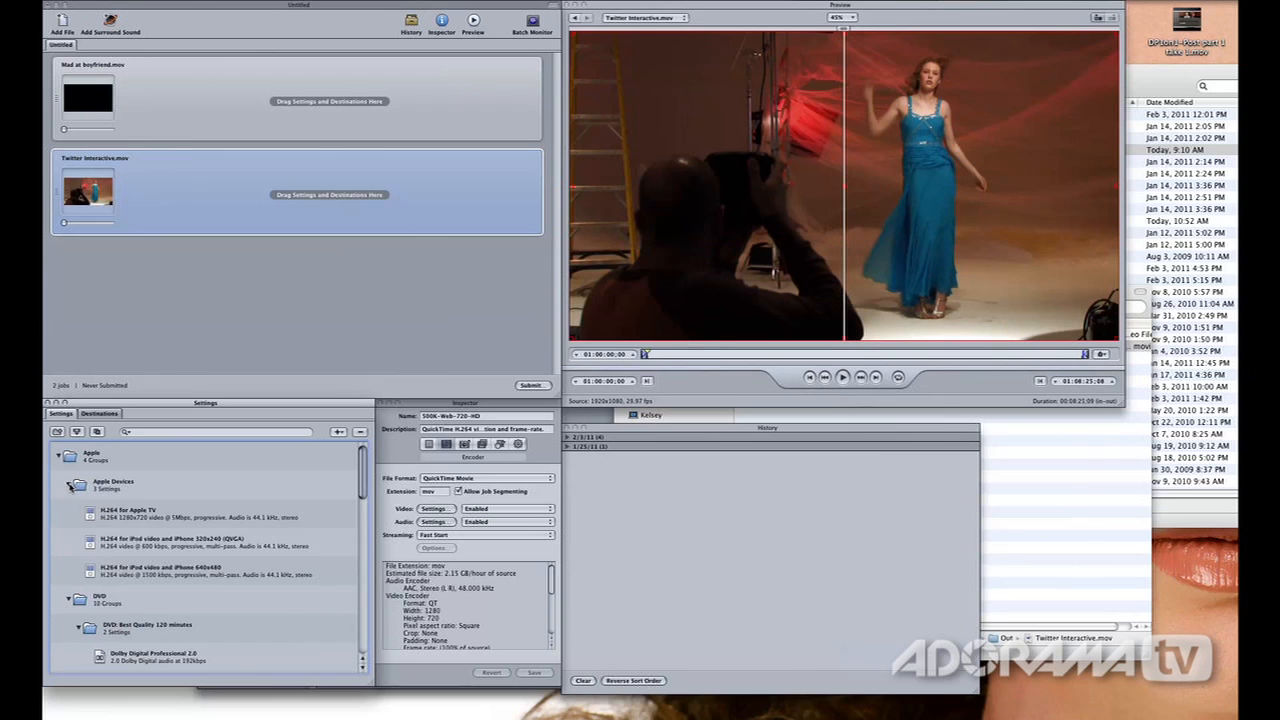
pyautogui.click(70, 485)
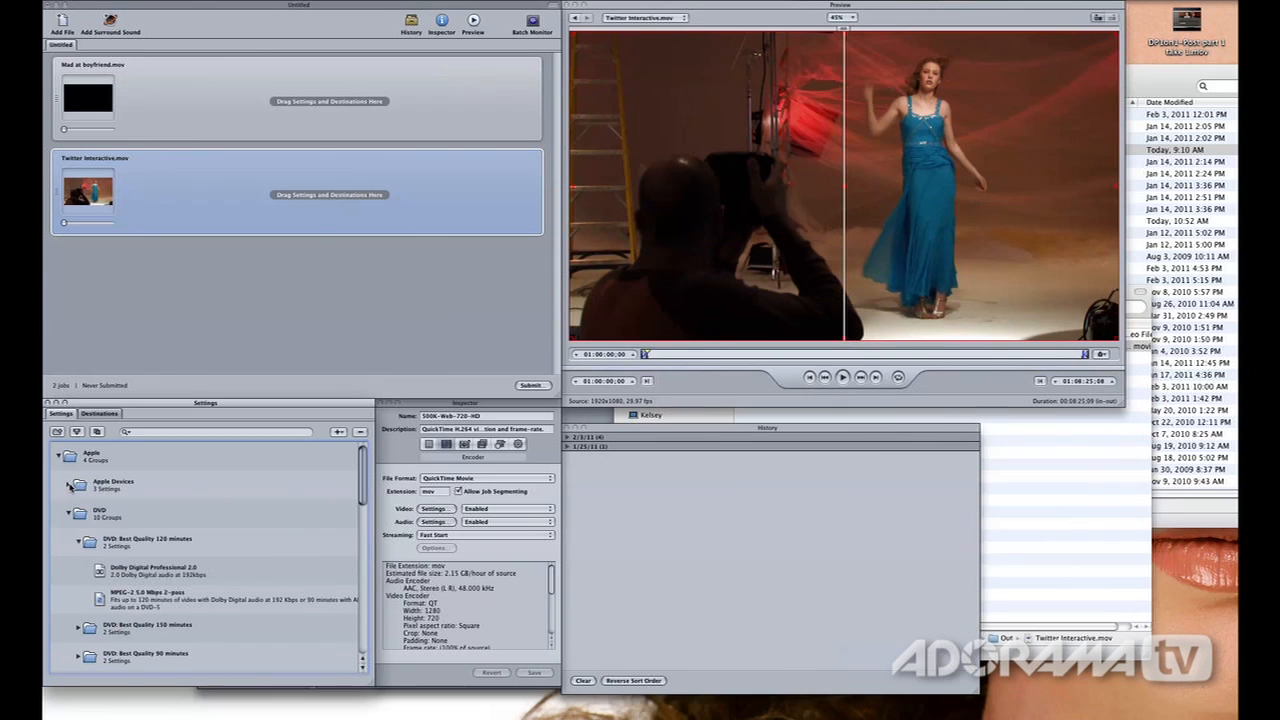
pyautogui.click(78, 542)
pyautogui.click(70, 515)
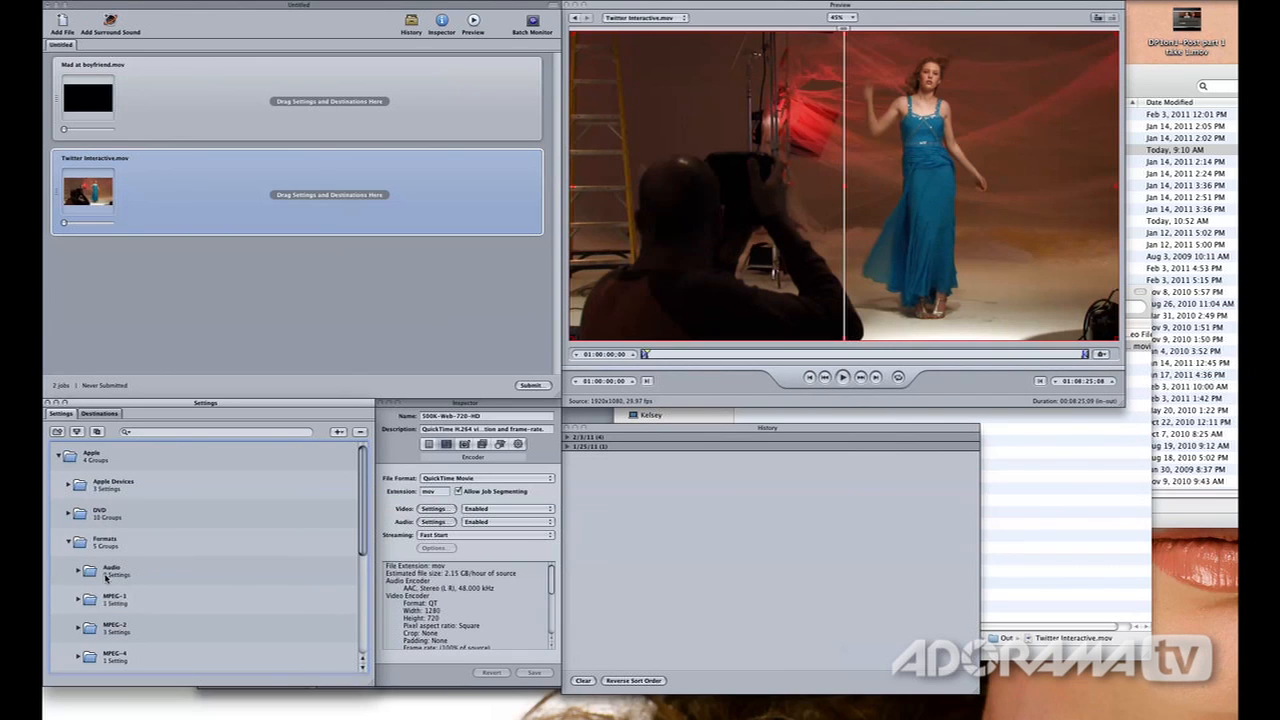
pyautogui.scroll(-5, 106, 578)
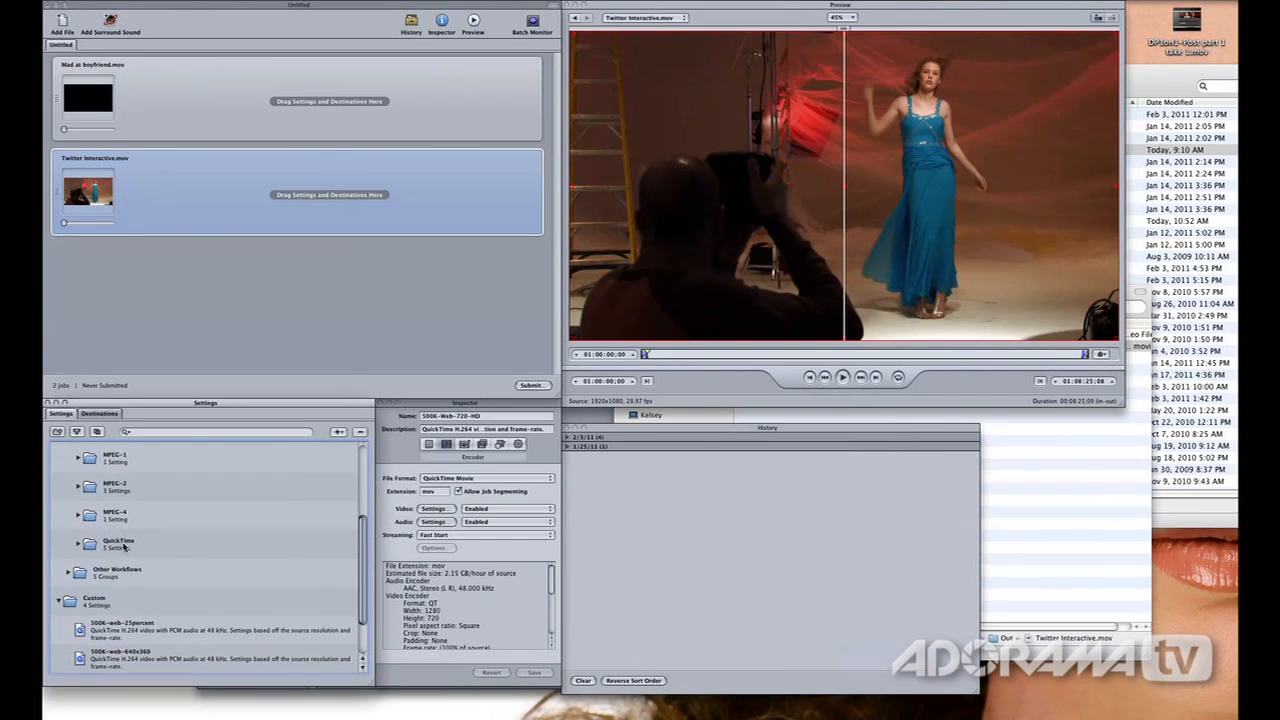
pyautogui.scroll(-1, 121, 546)
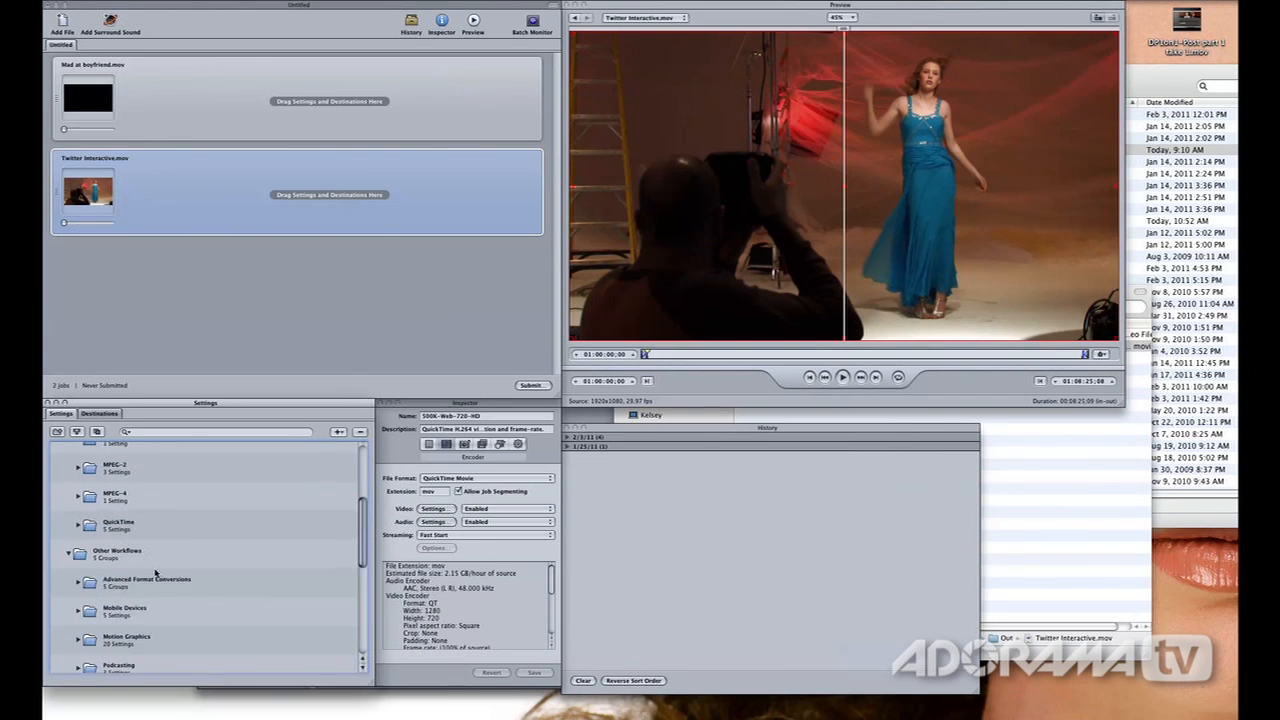
pyautogui.scroll(-4, 156, 573)
pyautogui.scroll(-3, 142, 541)
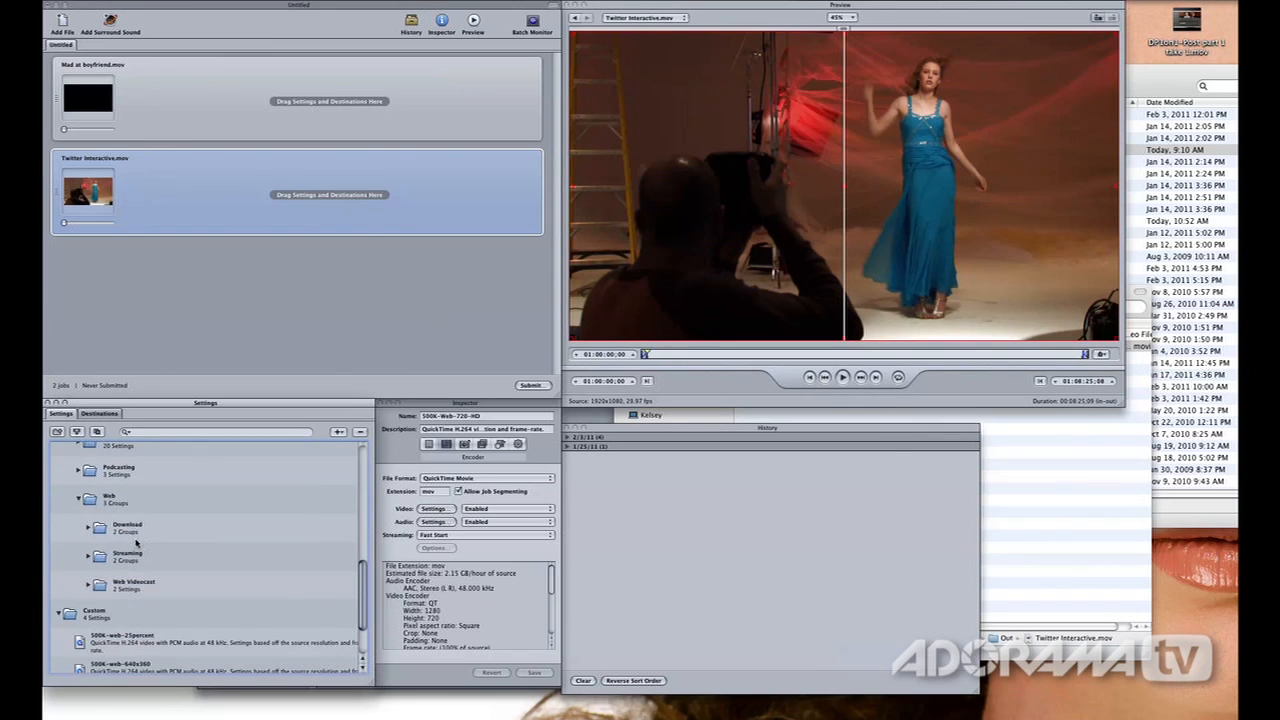
pyautogui.scroll(3, 137, 543)
pyautogui.scroll(4, 136, 543)
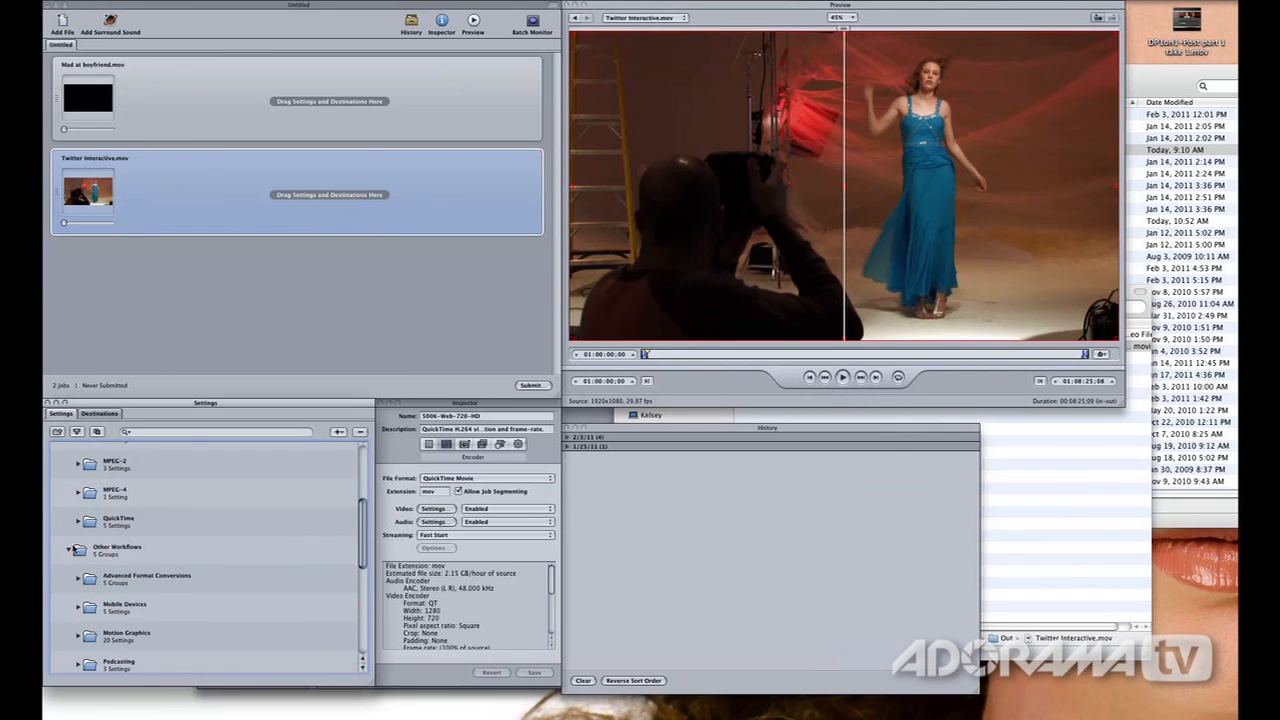
pyautogui.scroll(6, 80, 547)
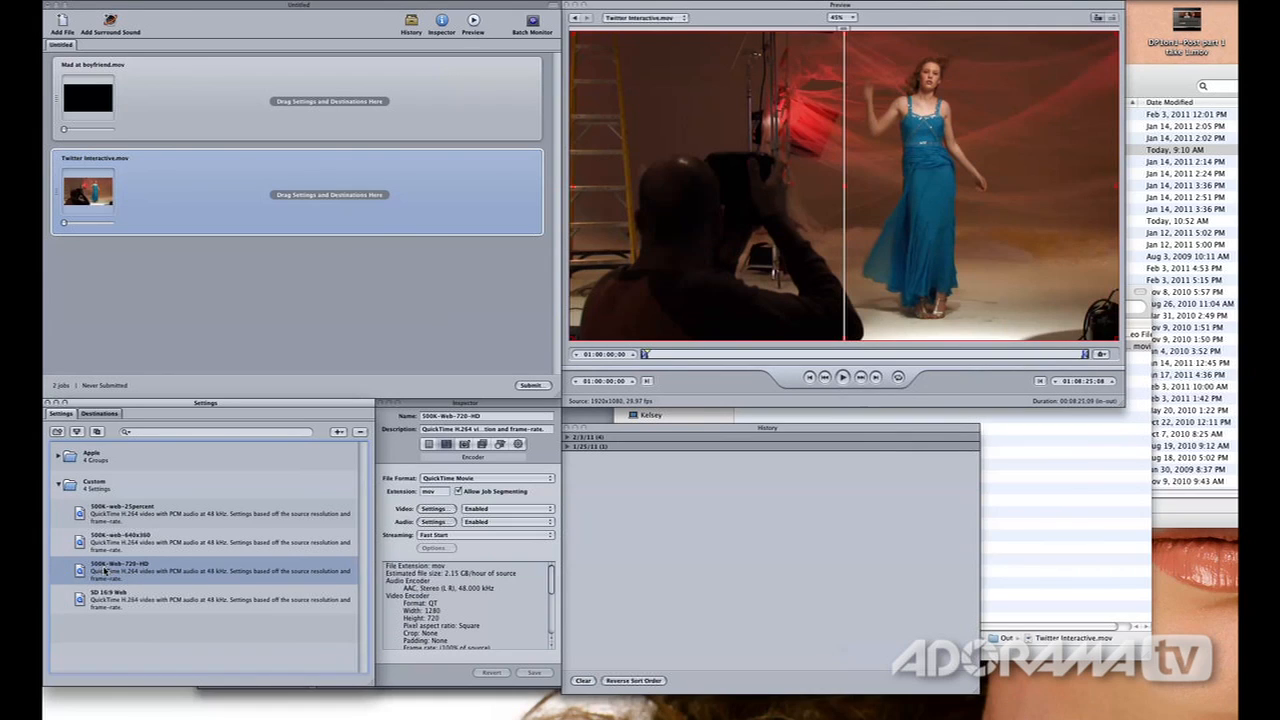
# Apply the custom 500K-Web-720-HD setting to both the Mad at boyfriend and Twitter Interactive jobs
pyautogui.moveTo(80, 571); pyautogui.dragTo(265, 98)
pyautogui.moveTo(80, 571); pyautogui.dragTo(190, 195)
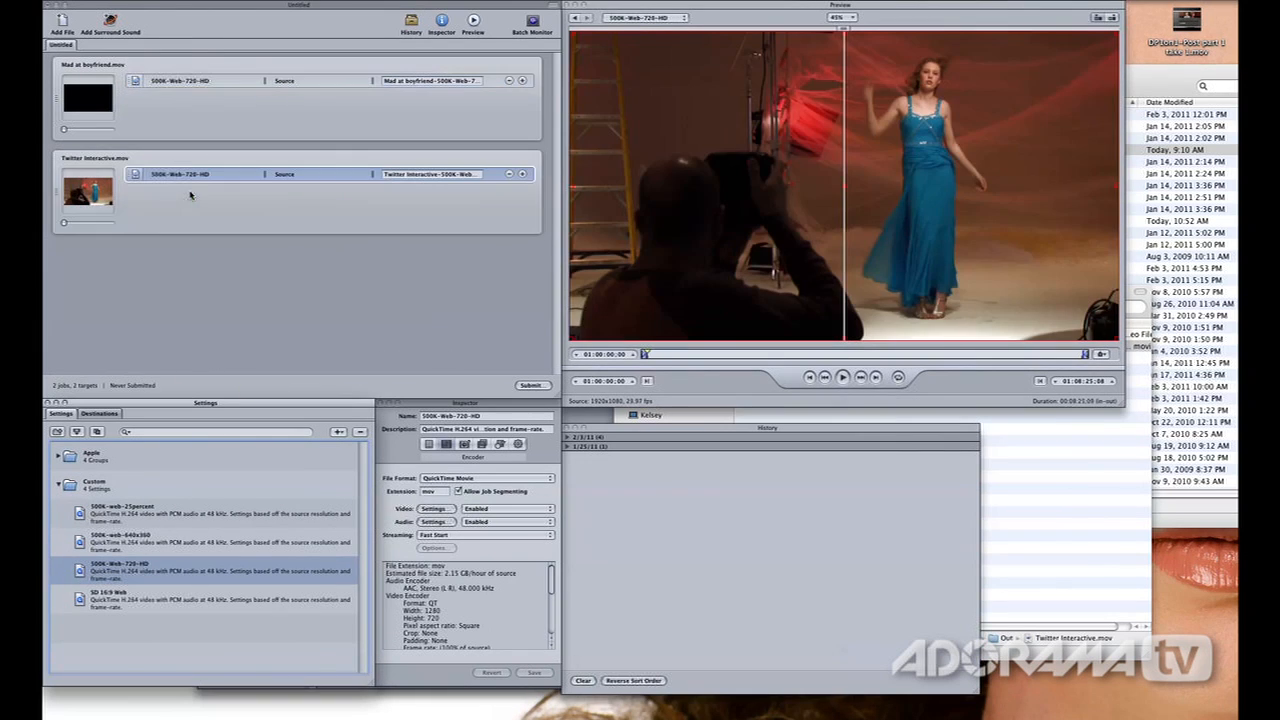
# Select the Mad at boyfriend job and scrub its preview to a sharp frame of the seated woman
pyautogui.click(175, 101)
pyautogui.click(87, 89)
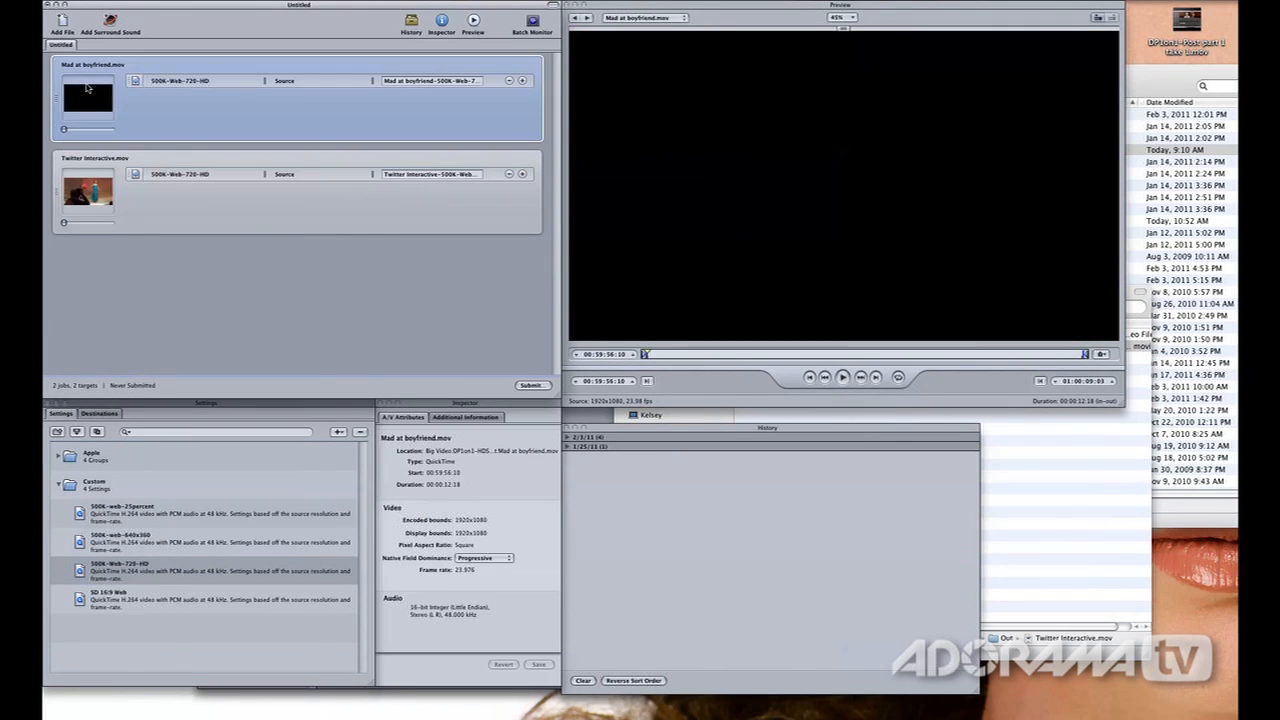
pyautogui.moveTo(705, 356); pyautogui.dragTo(740, 354)
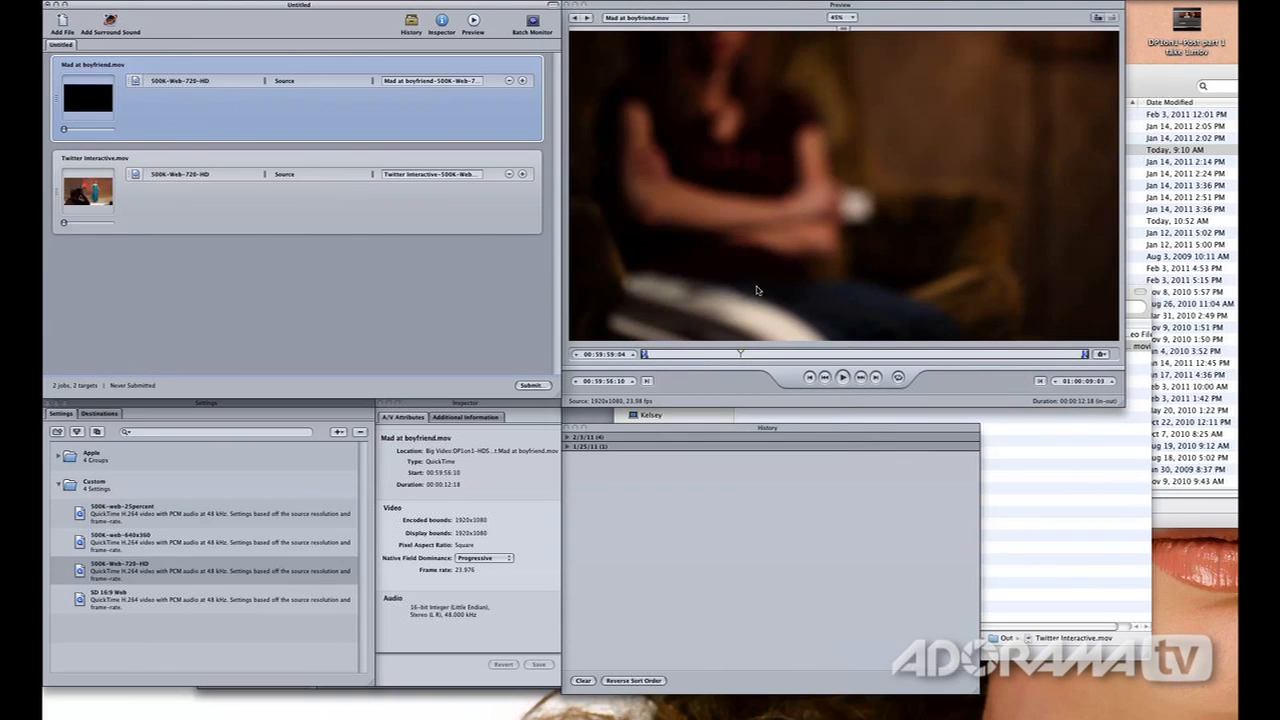
pyautogui.click(122, 567)
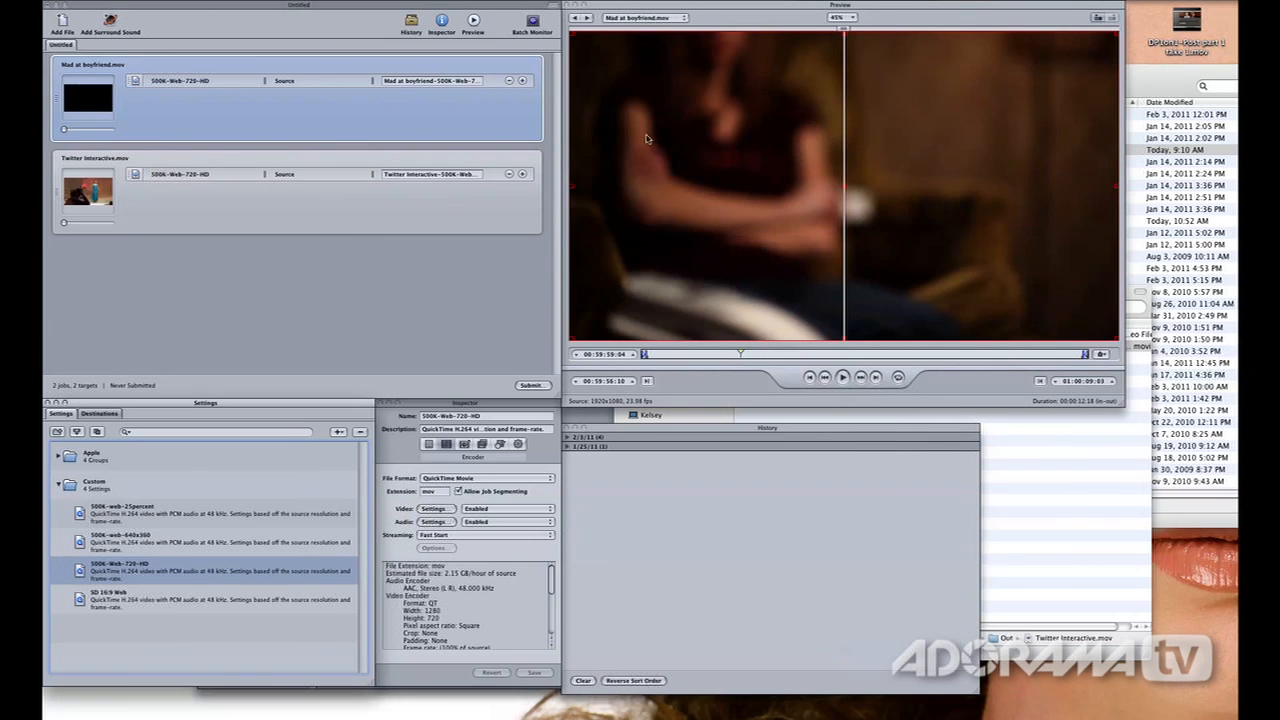
pyautogui.click(740, 356)
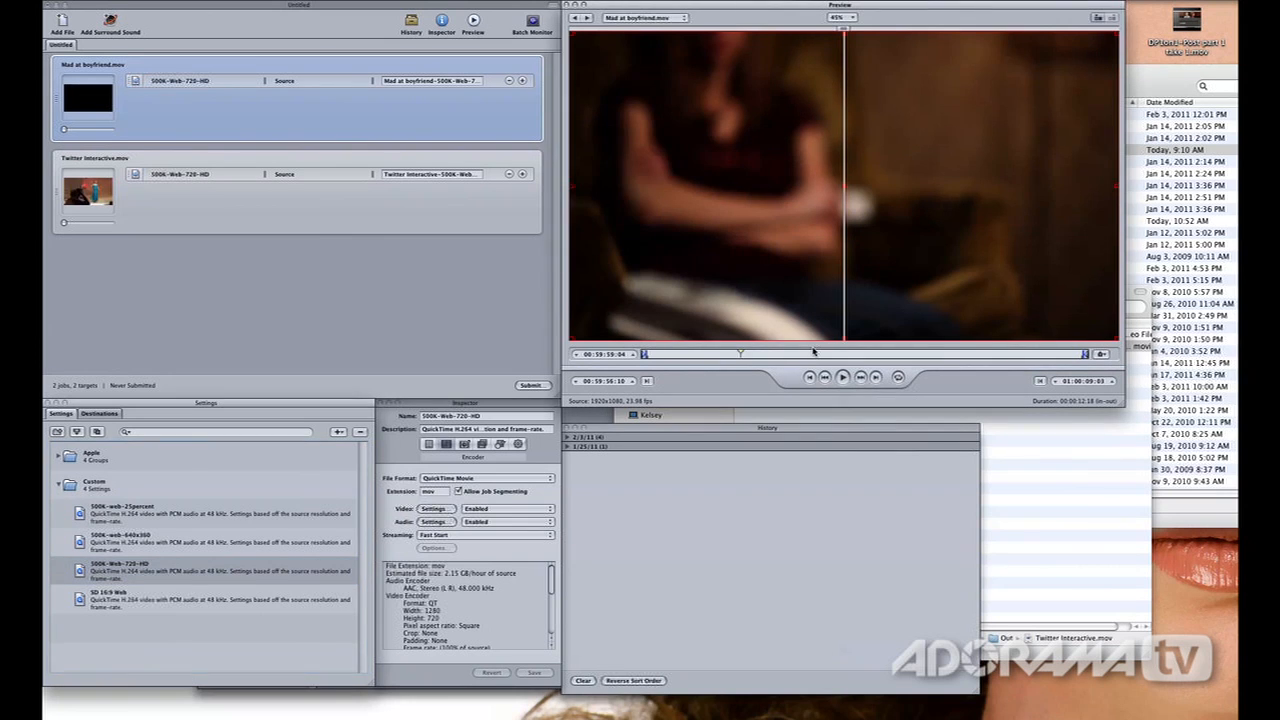
pyautogui.moveTo(786, 355); pyautogui.dragTo(798, 355)
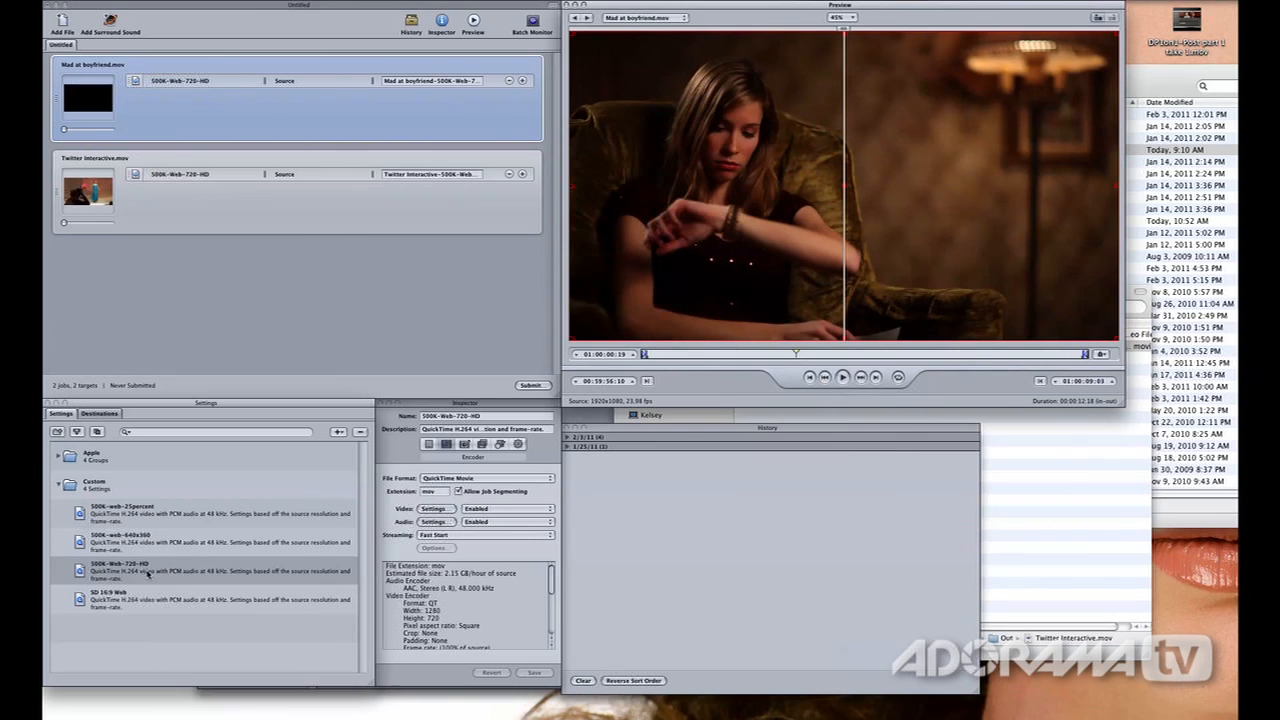
# Preview the Mad at boyfriend job's 500K-Web-720-HD output, comparing the source and output views in split screen
pyautogui.click(101, 573)
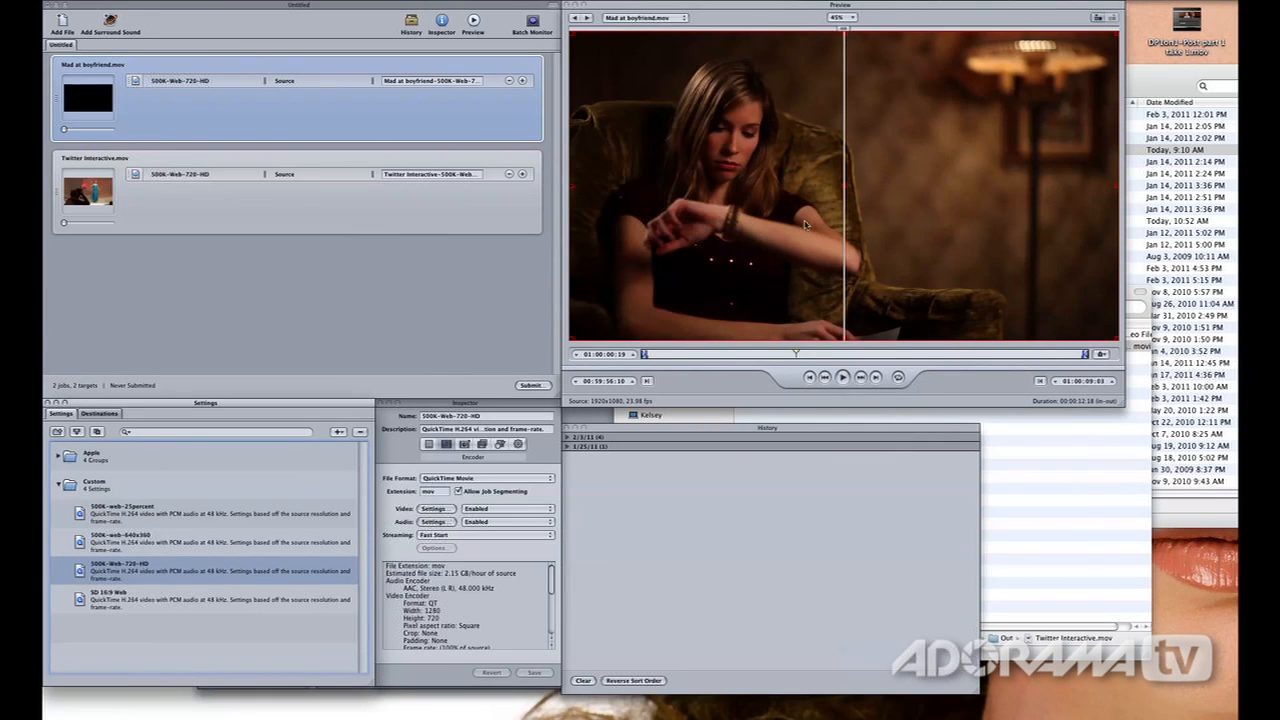
pyautogui.click(1101, 18)
pyautogui.click(173, 99)
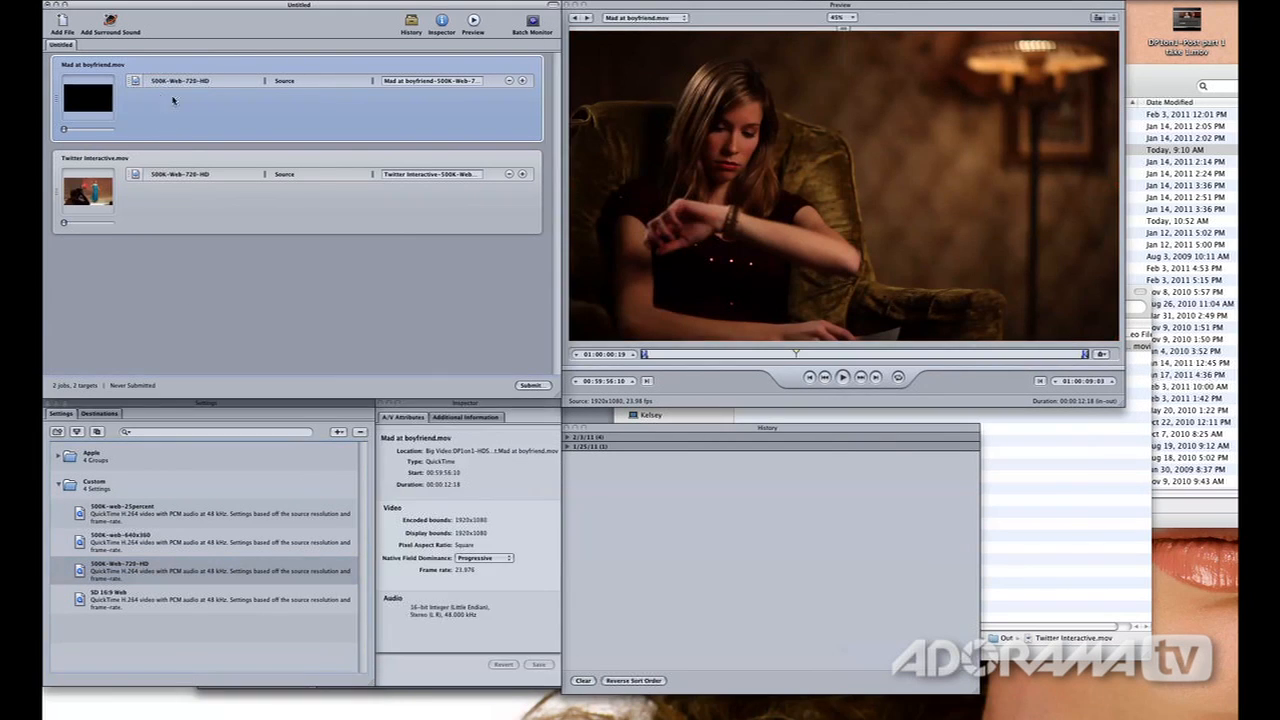
pyautogui.click(679, 21)
pyautogui.click(679, 27)
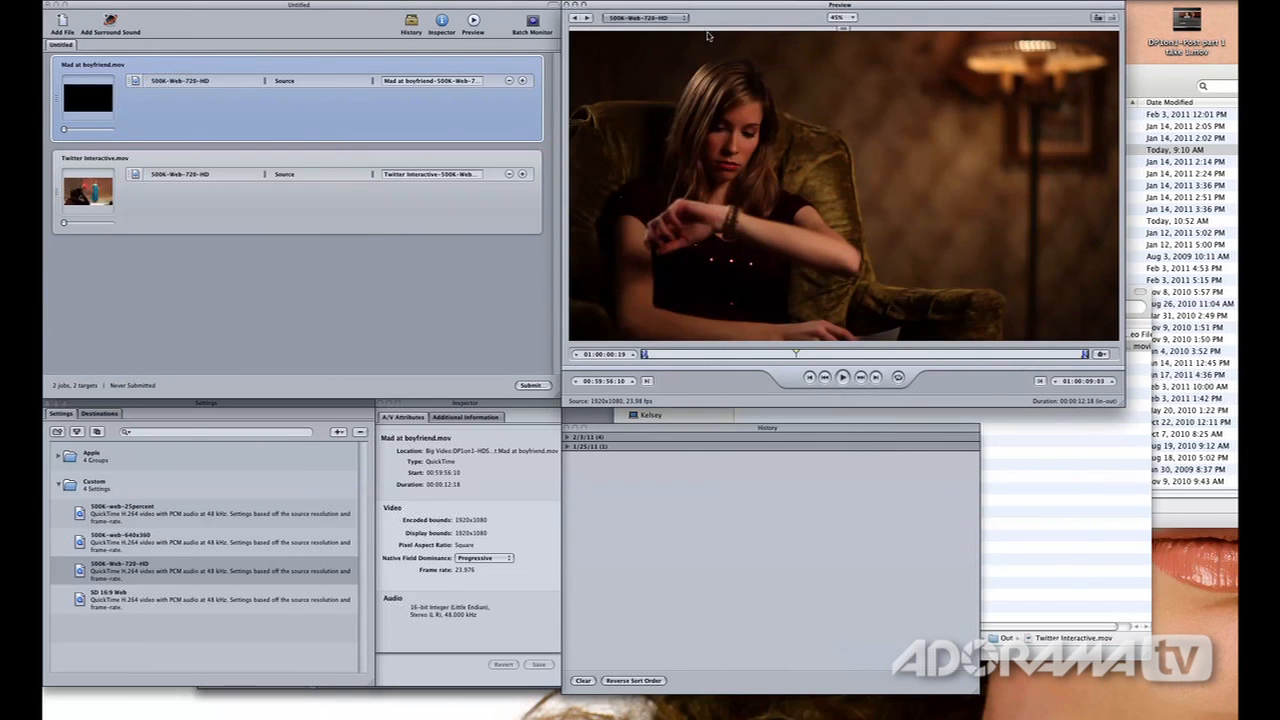
pyautogui.click(1101, 21)
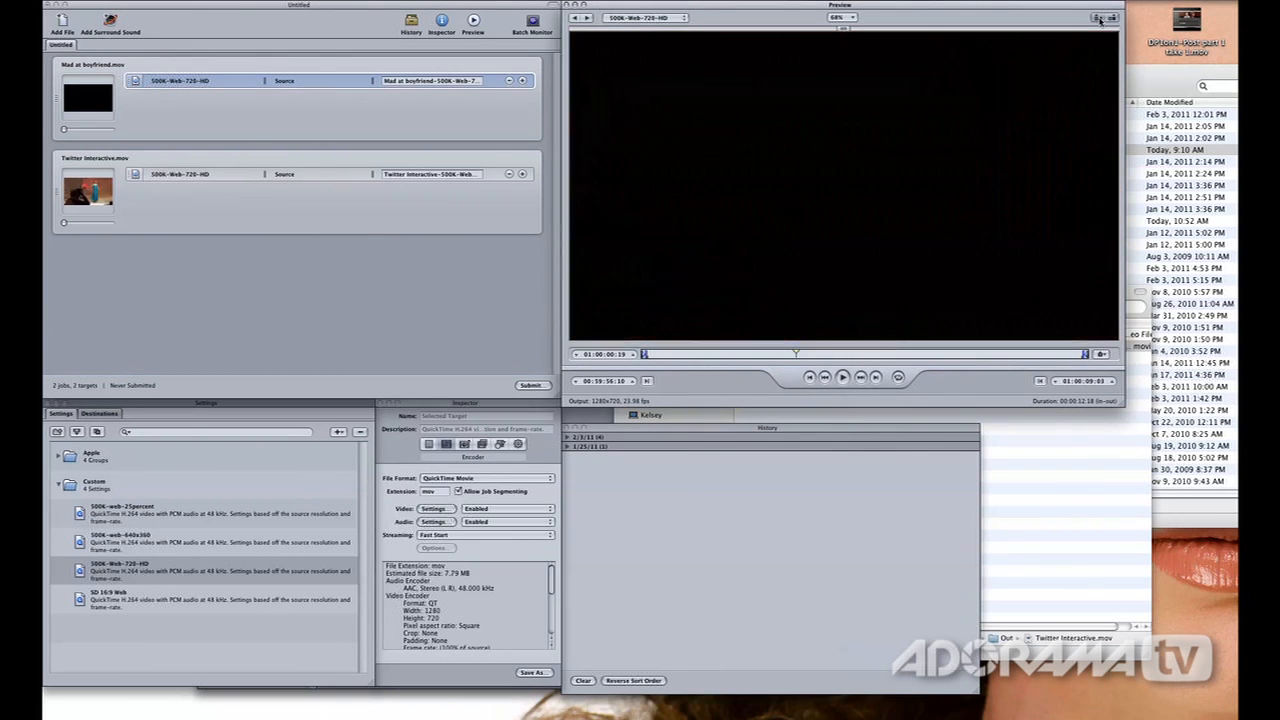
pyautogui.click(1113, 20)
pyautogui.click(1101, 20)
pyautogui.click(1100, 21)
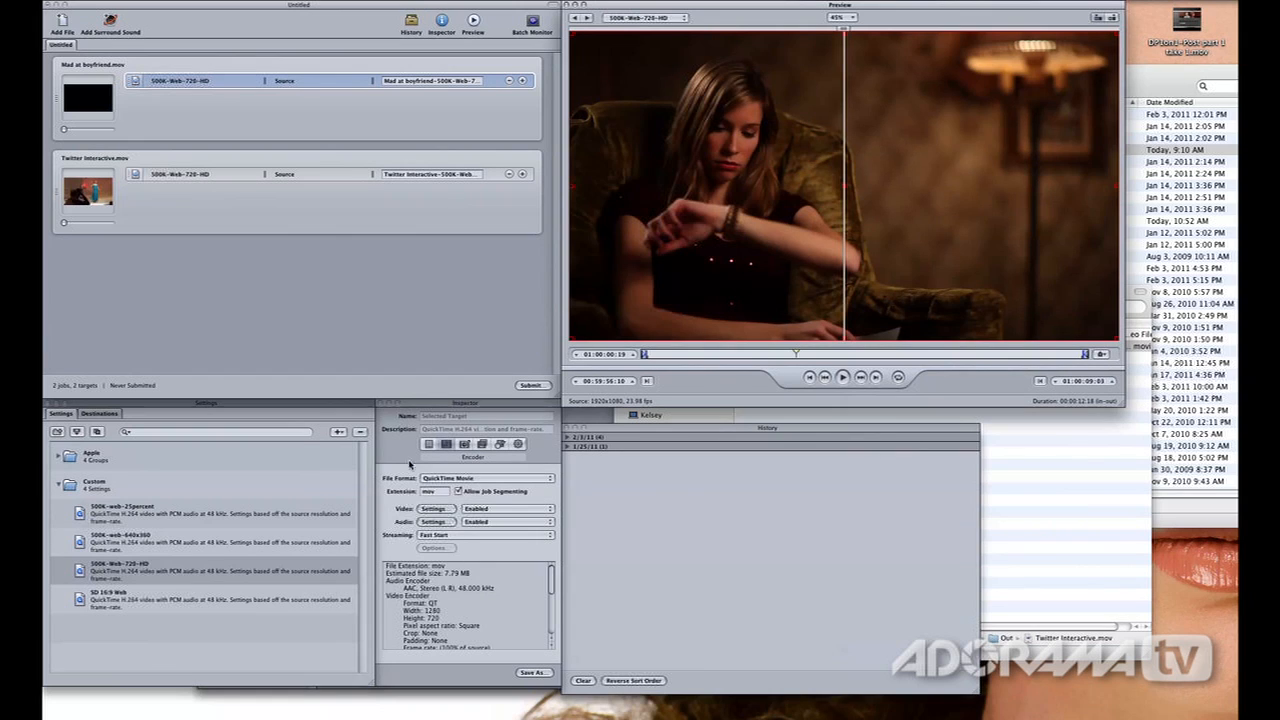
# Review the encoding summary of the Mad at boyfriend job's 500K-Web-720-HD target, down through the video encoder settings
pyautogui.click(441, 556)
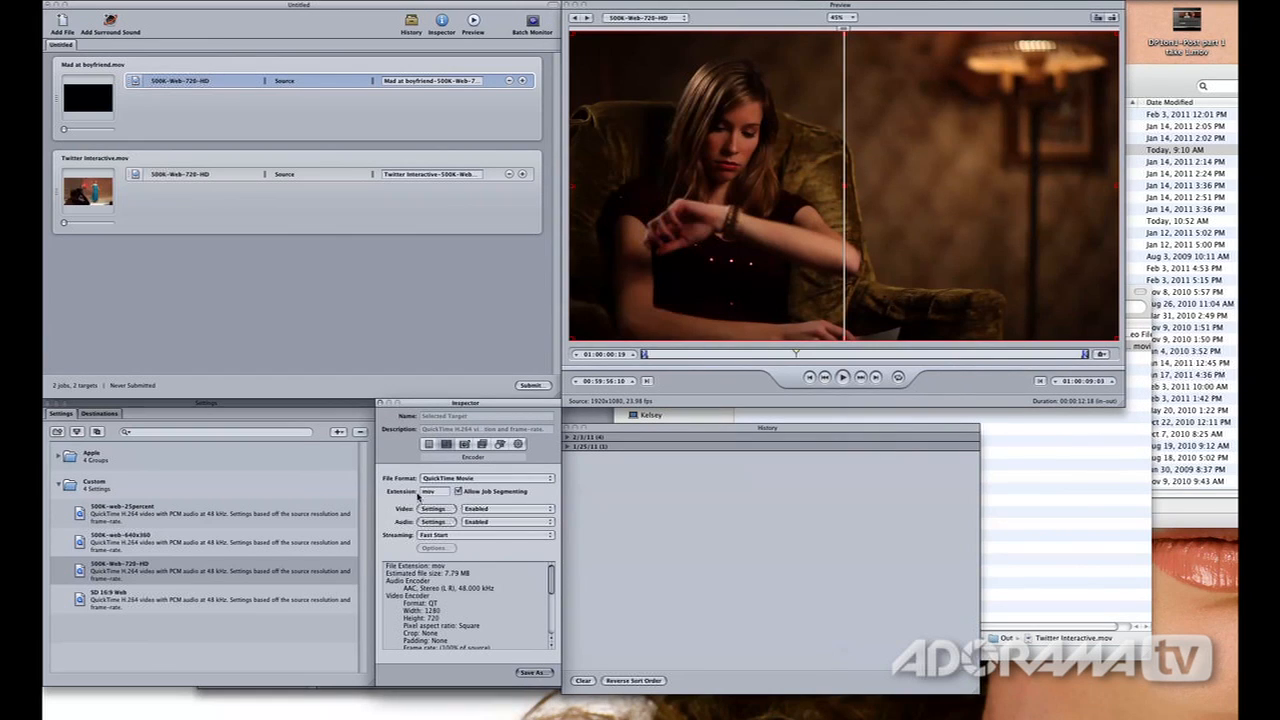
pyautogui.click(429, 445)
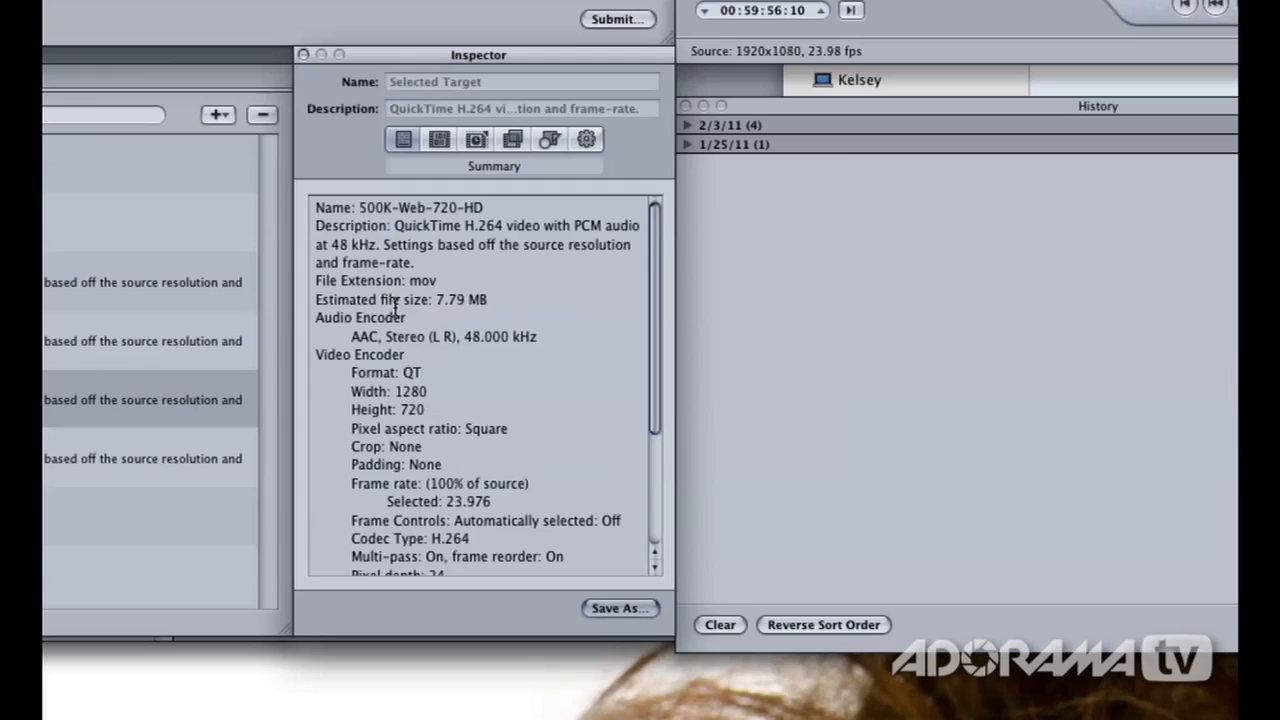
pyautogui.scroll(-4, 395, 308)
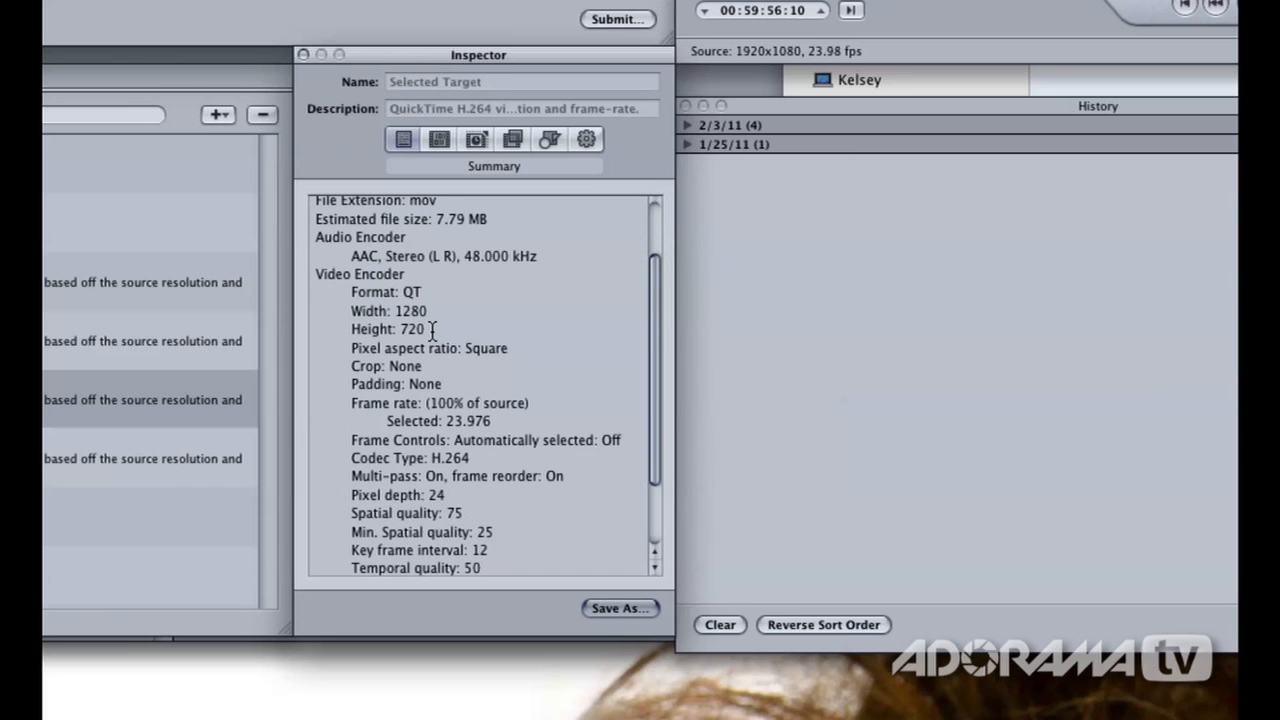
pyautogui.scroll(-1, 432, 330)
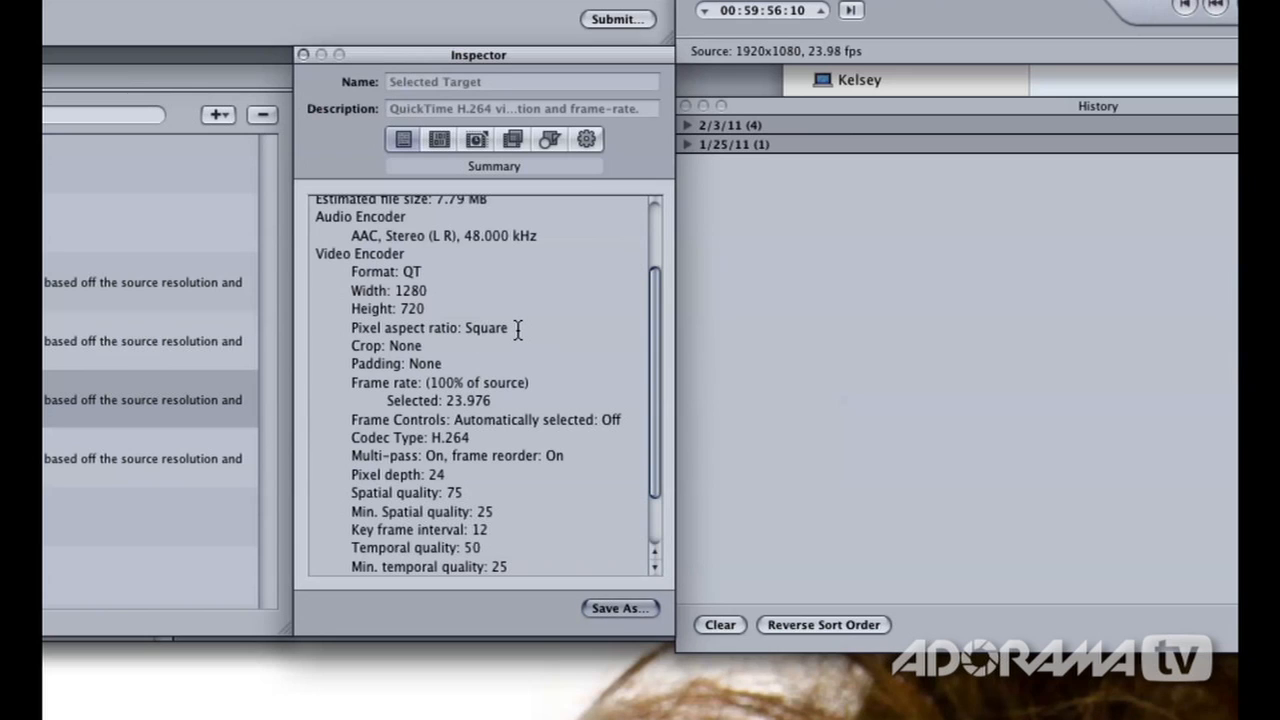
# Review the rest of the selected target's encoding summary and open its video encoder's compression settings
pyautogui.scroll(-4, 517, 330)
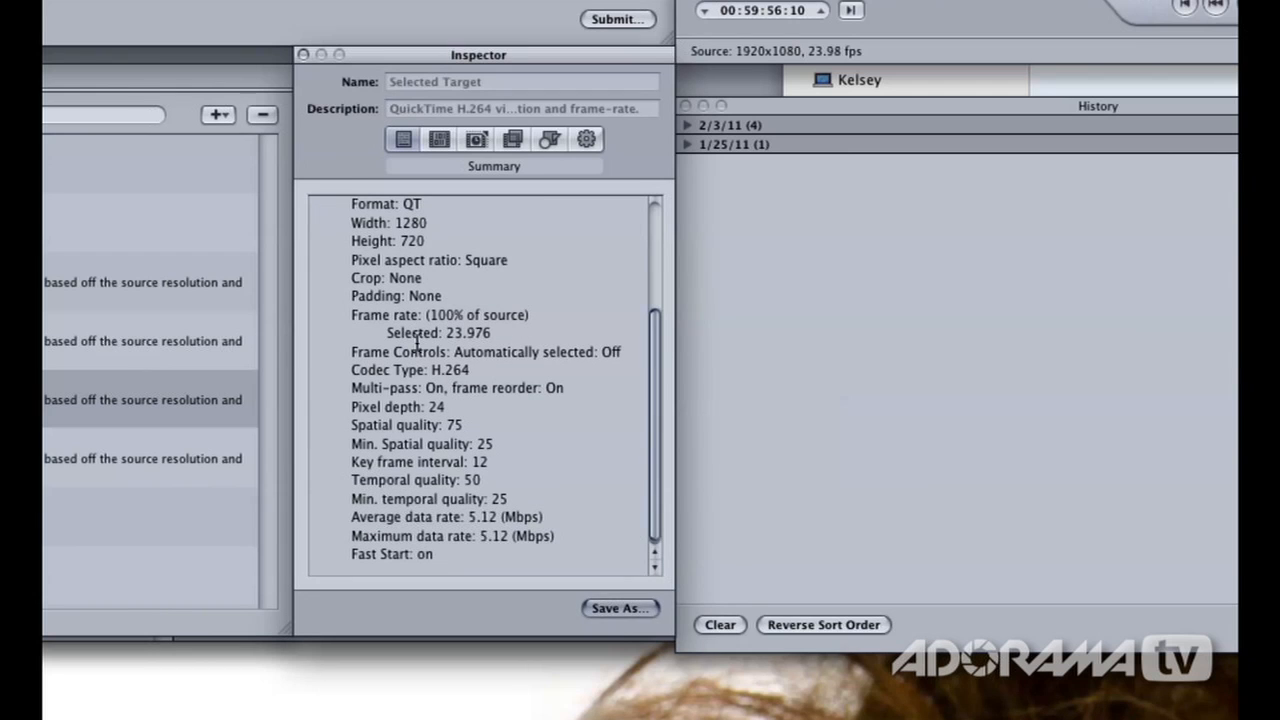
pyautogui.scroll(5, 430, 404)
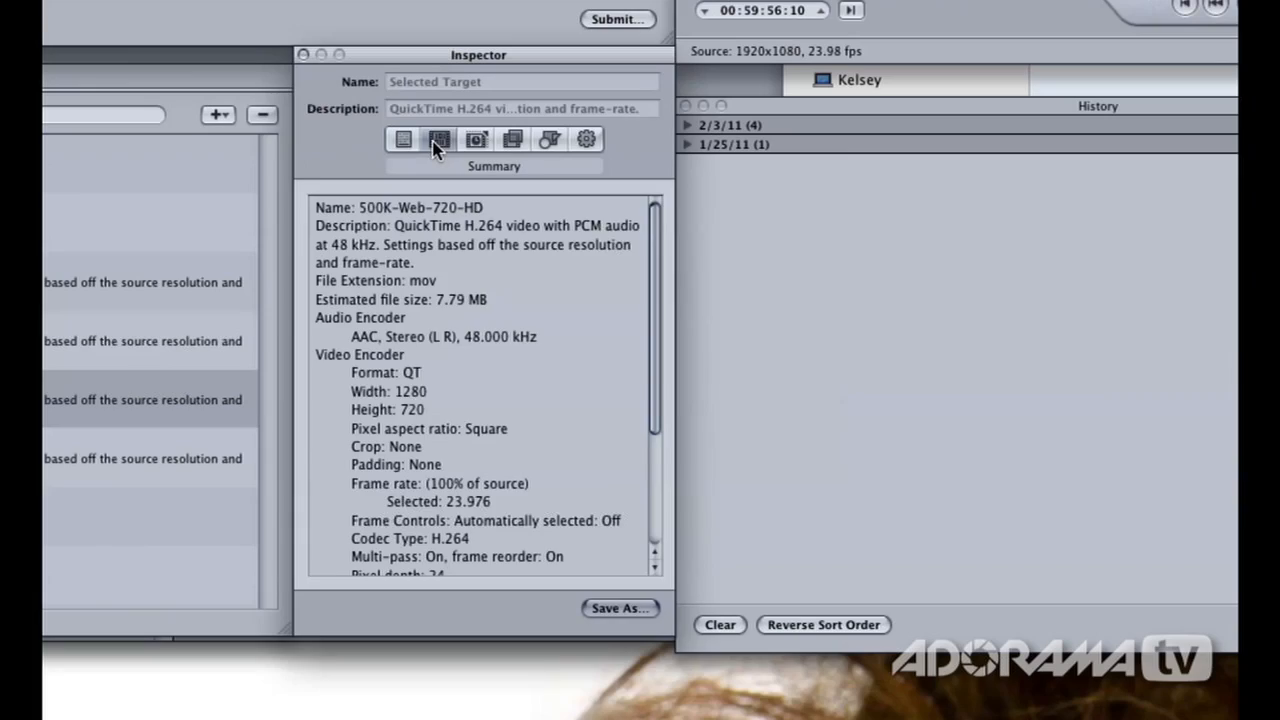
pyautogui.click(436, 141)
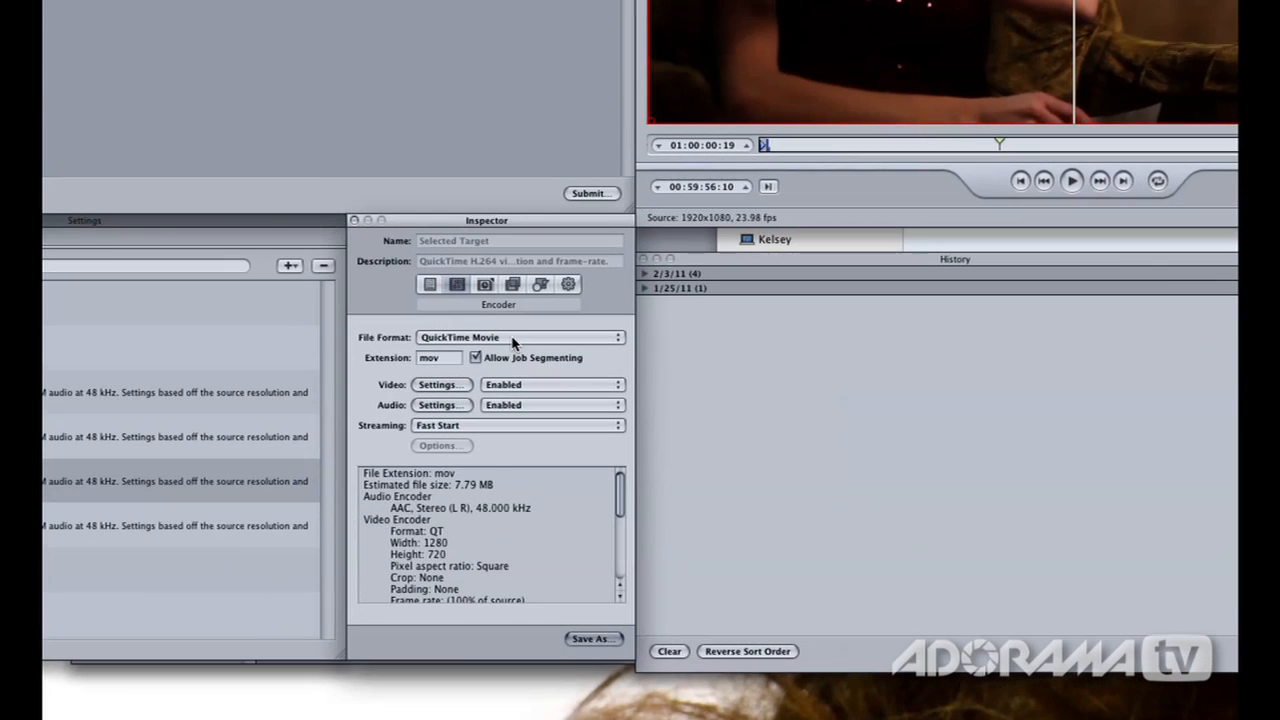
pyautogui.click(432, 388)
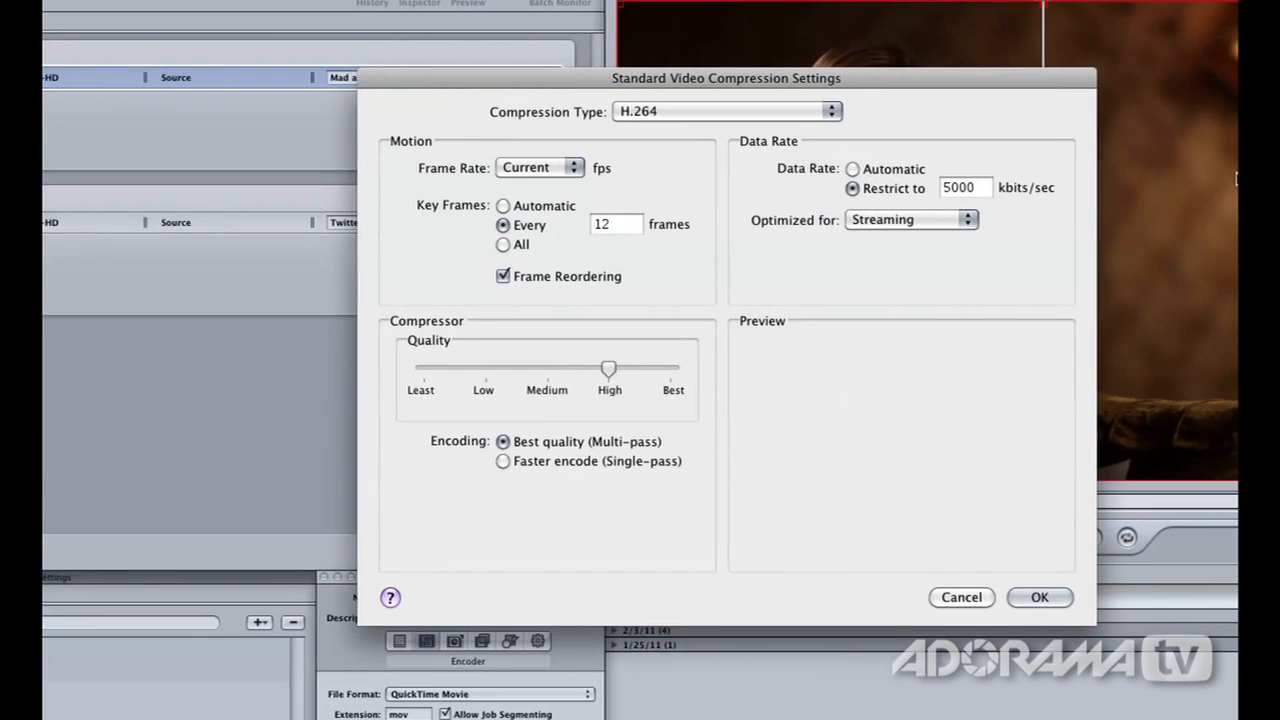
# Review the compression type and frame rate choices, keeping H.264 and the Current frame rate, and close the compression settings without applying them
pyautogui.click(637, 112)
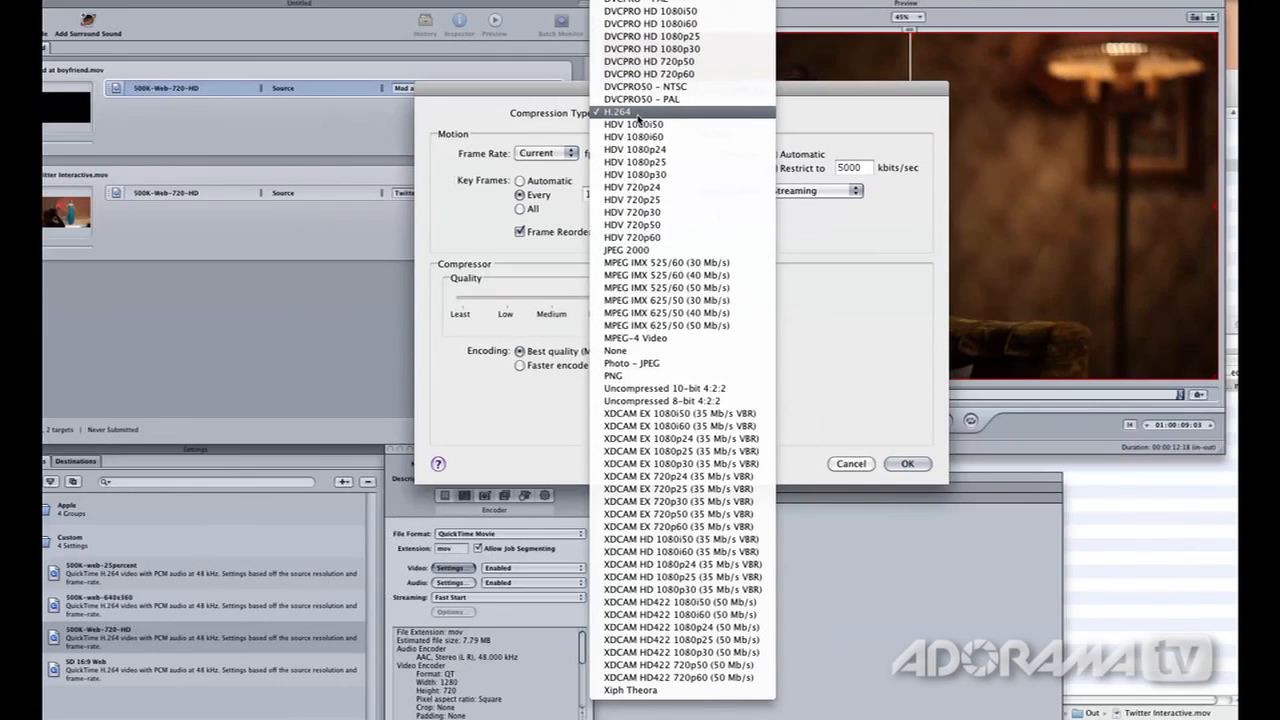
pyautogui.scroll(3, 608, 92)
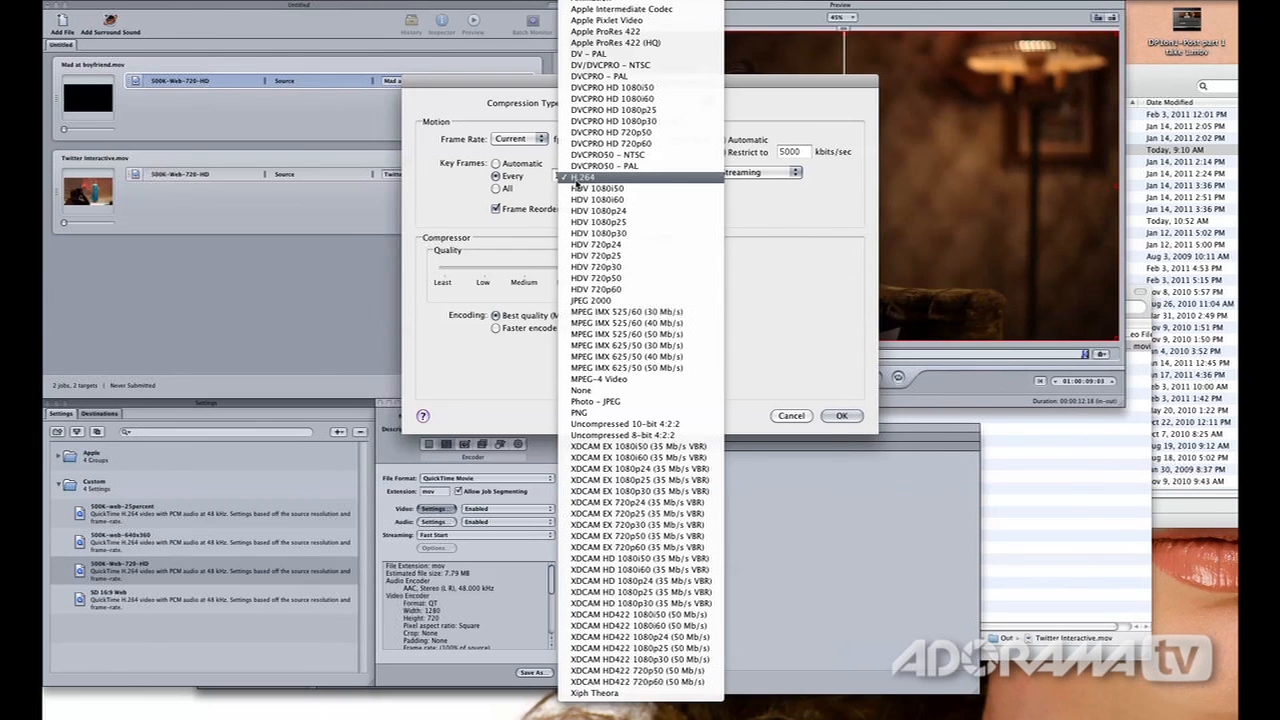
pyautogui.click(576, 180)
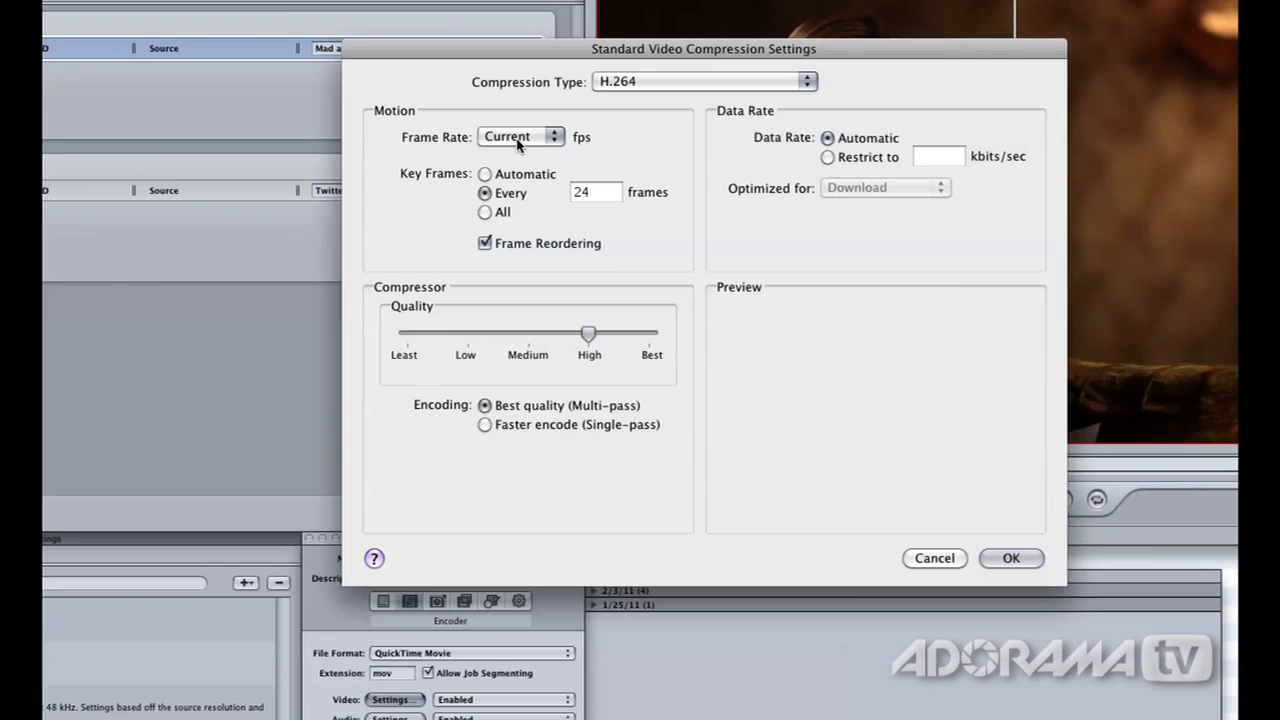
pyautogui.click(518, 145)
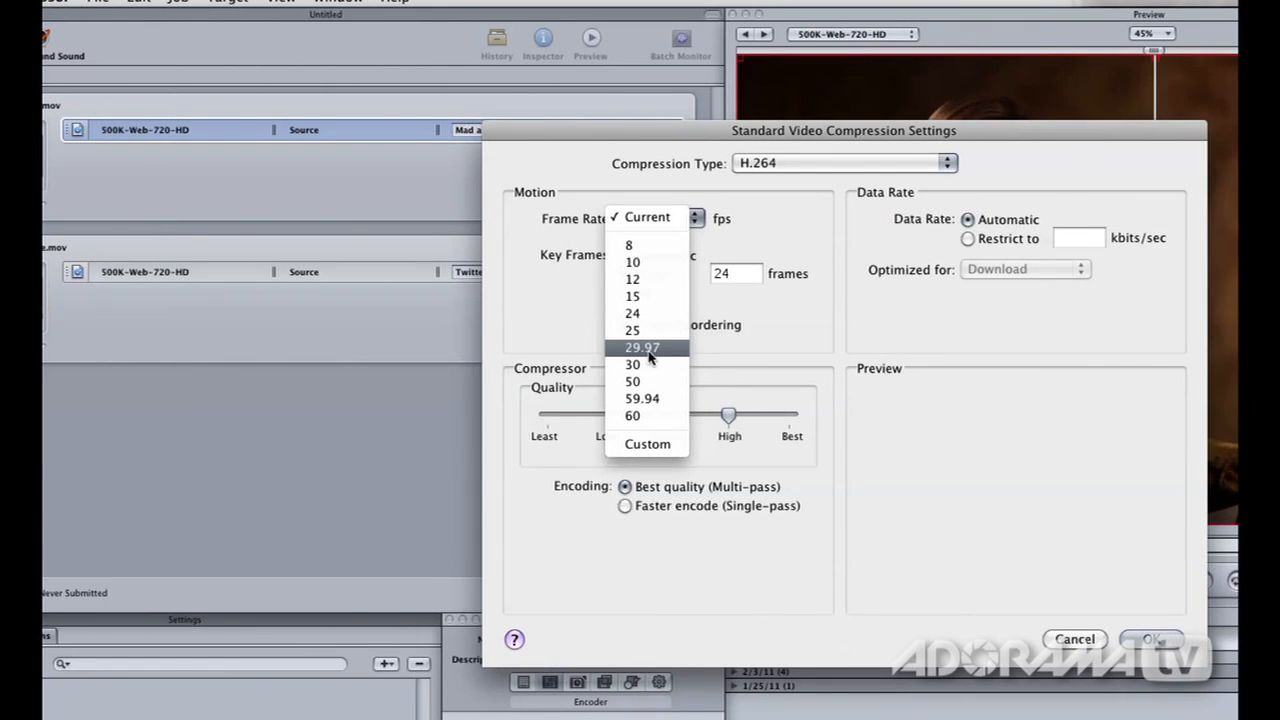
pyautogui.click(752, 252)
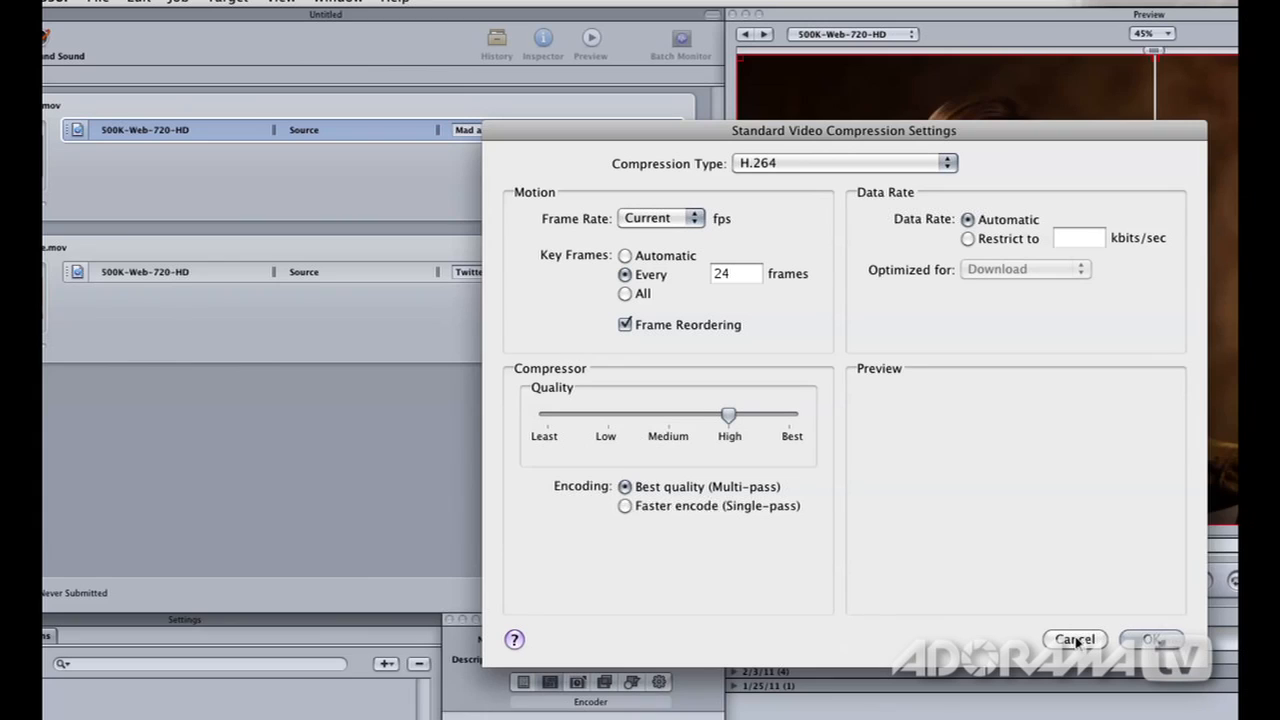
pyautogui.click(1060, 637)
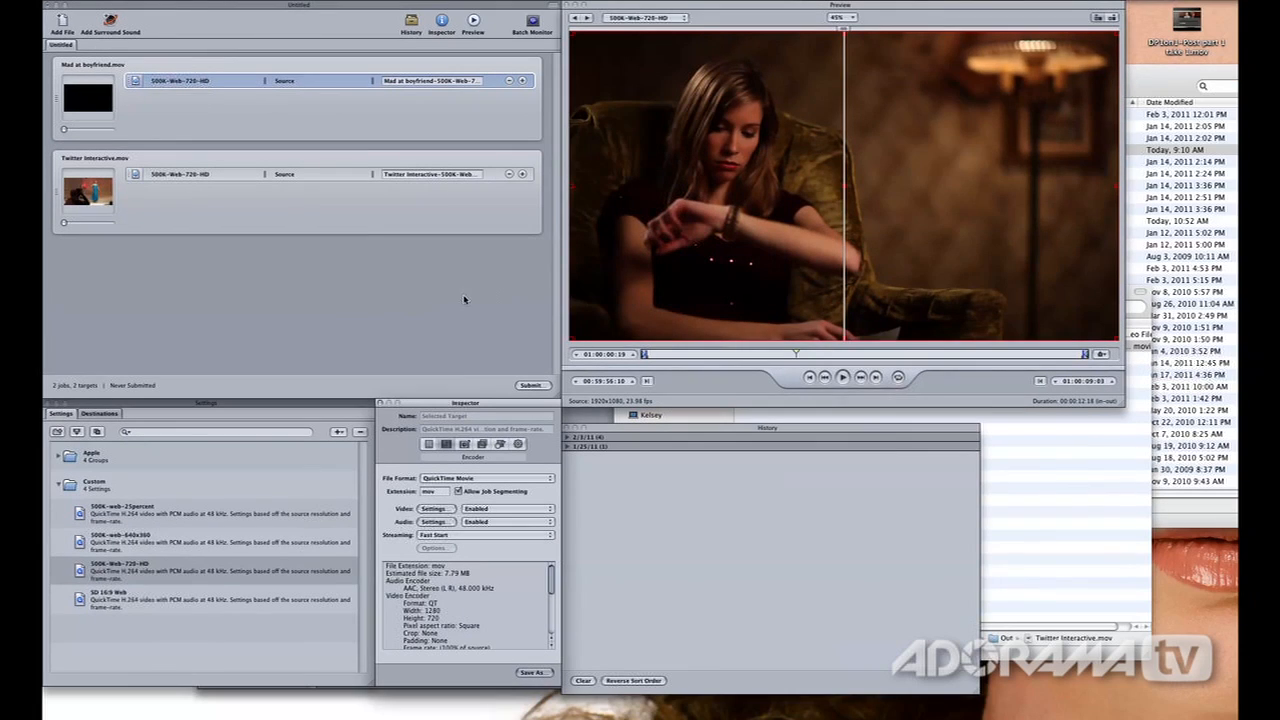
# Select the custom 500K-Web-720-HD setting and open its video compression settings from the encoder options
pyautogui.click(208, 567)
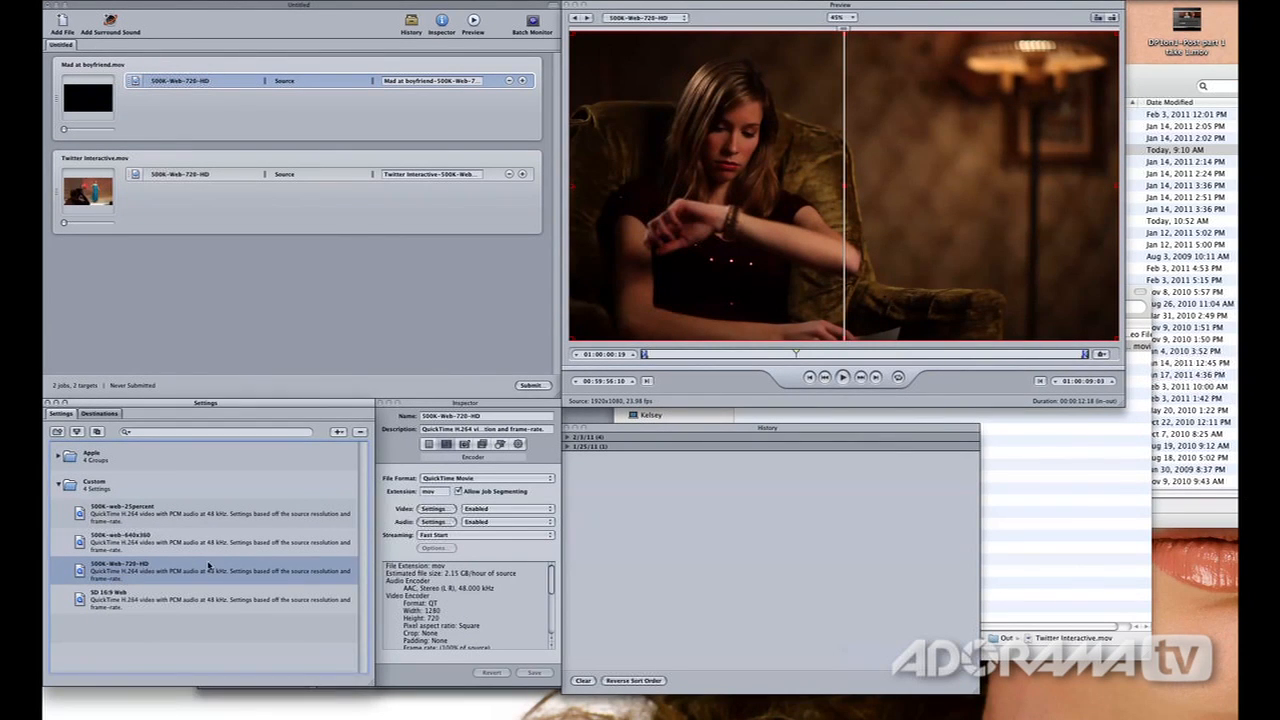
pyautogui.click(446, 444)
pyautogui.click(434, 508)
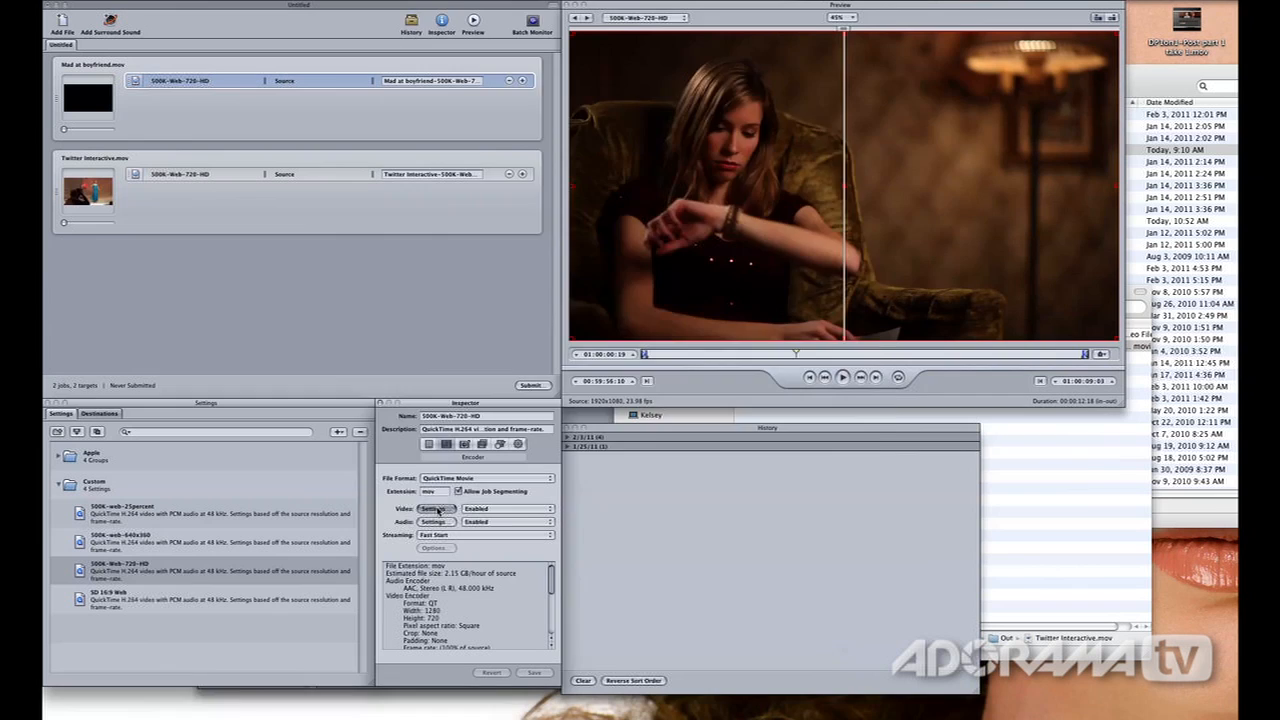
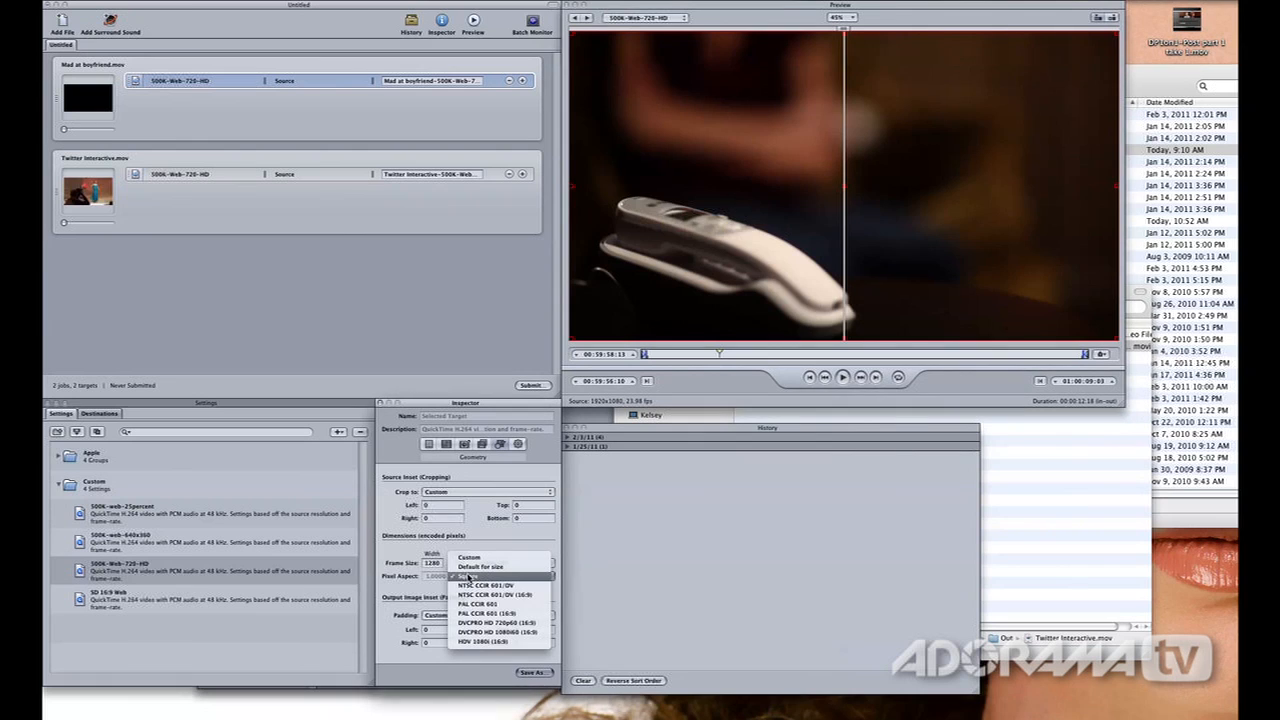
# Try the PAL CCIR 601 (16:9) pixel aspect on the selected target and compare its output preview with the source
pyautogui.click(485, 613)
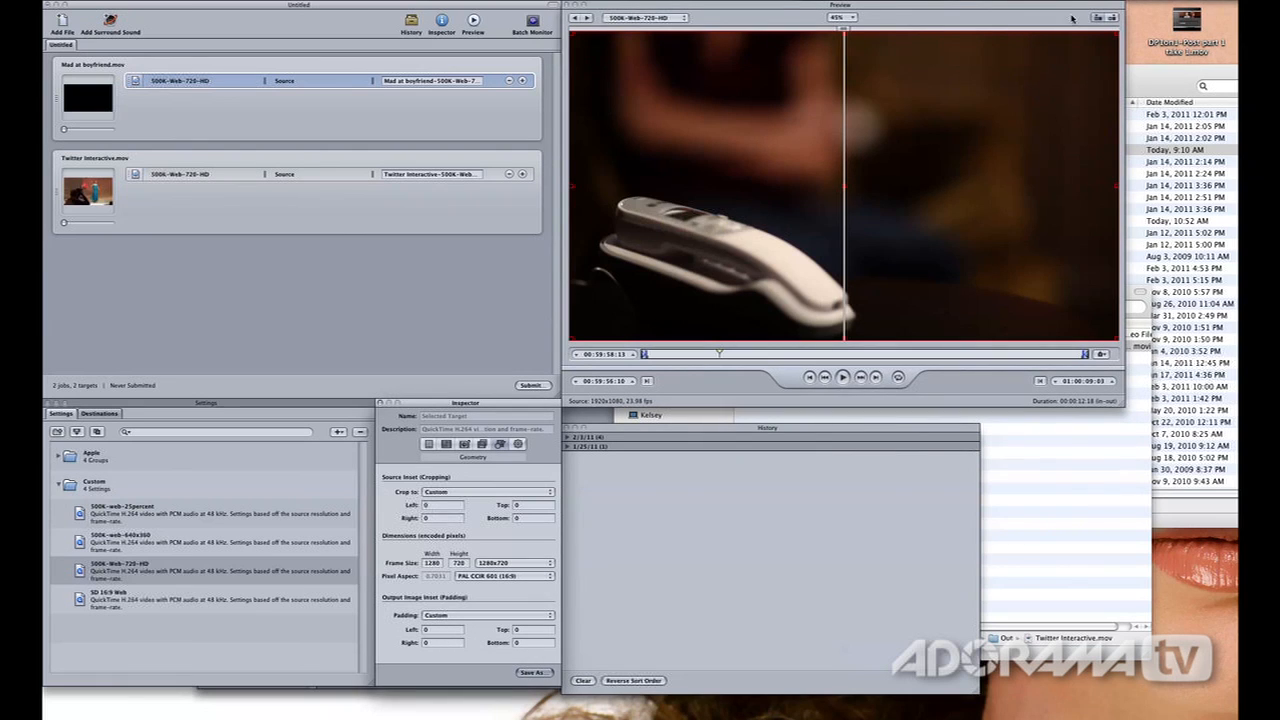
pyautogui.click(1108, 18)
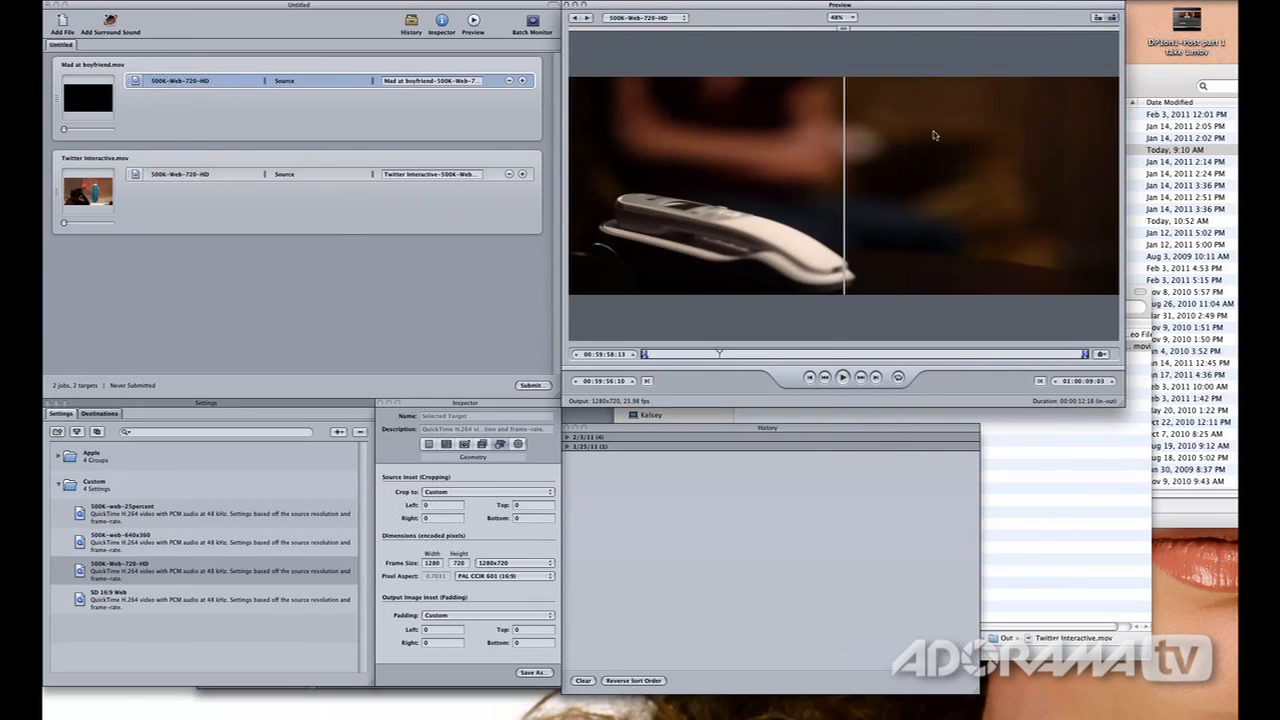
pyautogui.click(1096, 19)
pyautogui.click(1110, 19)
# Try the DVCPRO HD 1080i60 (16:9) pixel aspect and compare its output preview with the source
pyautogui.click(490, 576)
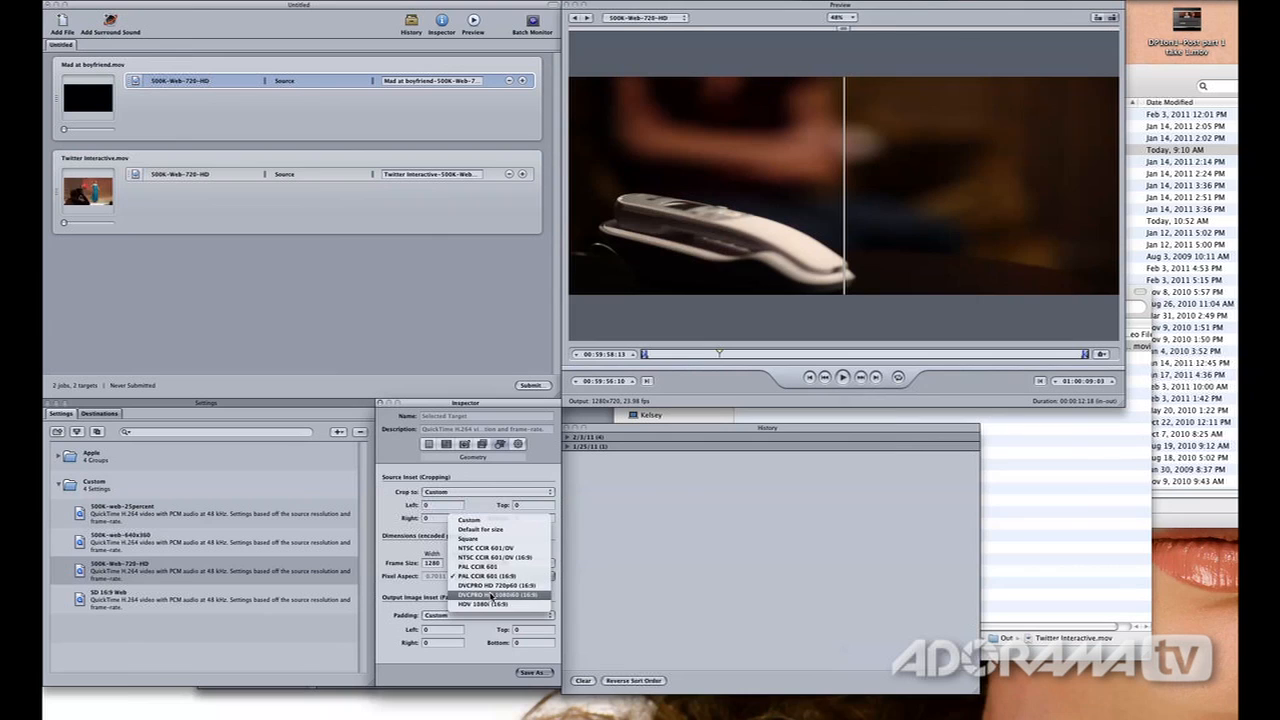
pyautogui.click(491, 594)
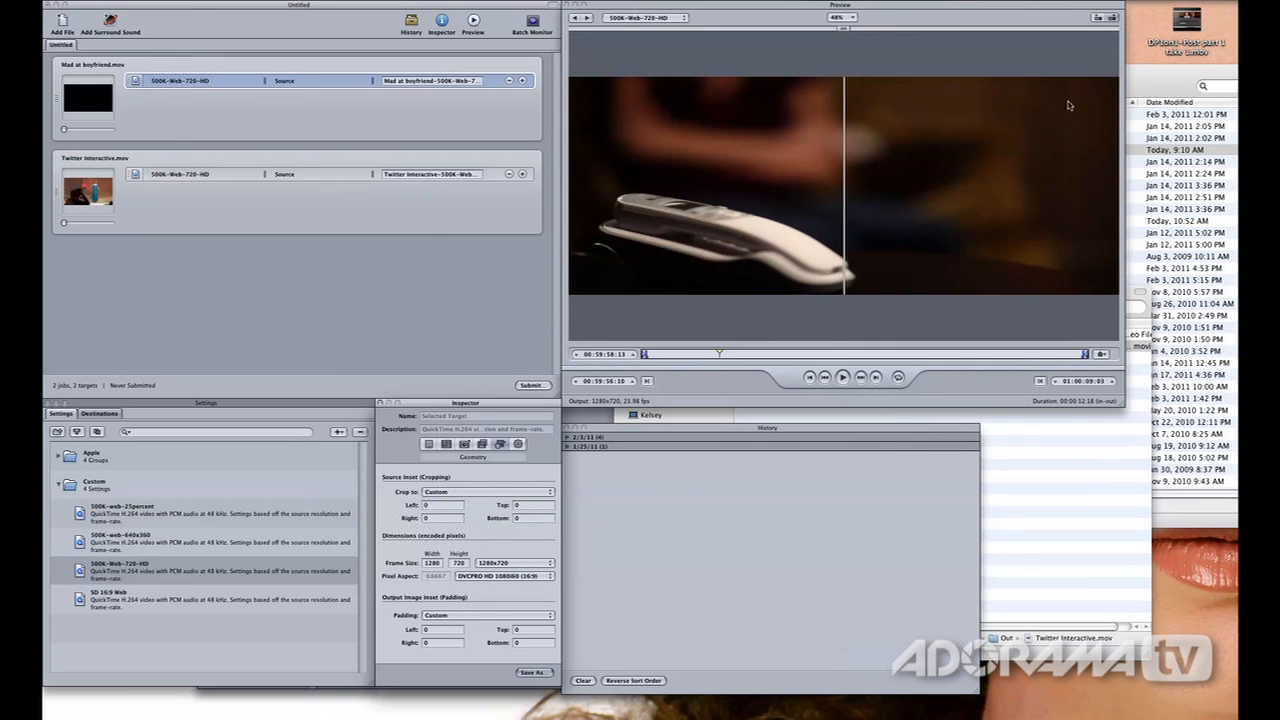
pyautogui.click(1110, 19)
pyautogui.click(1110, 19)
# Set the pixel aspect back to Square and compare the source and output previews
pyautogui.click(495, 577)
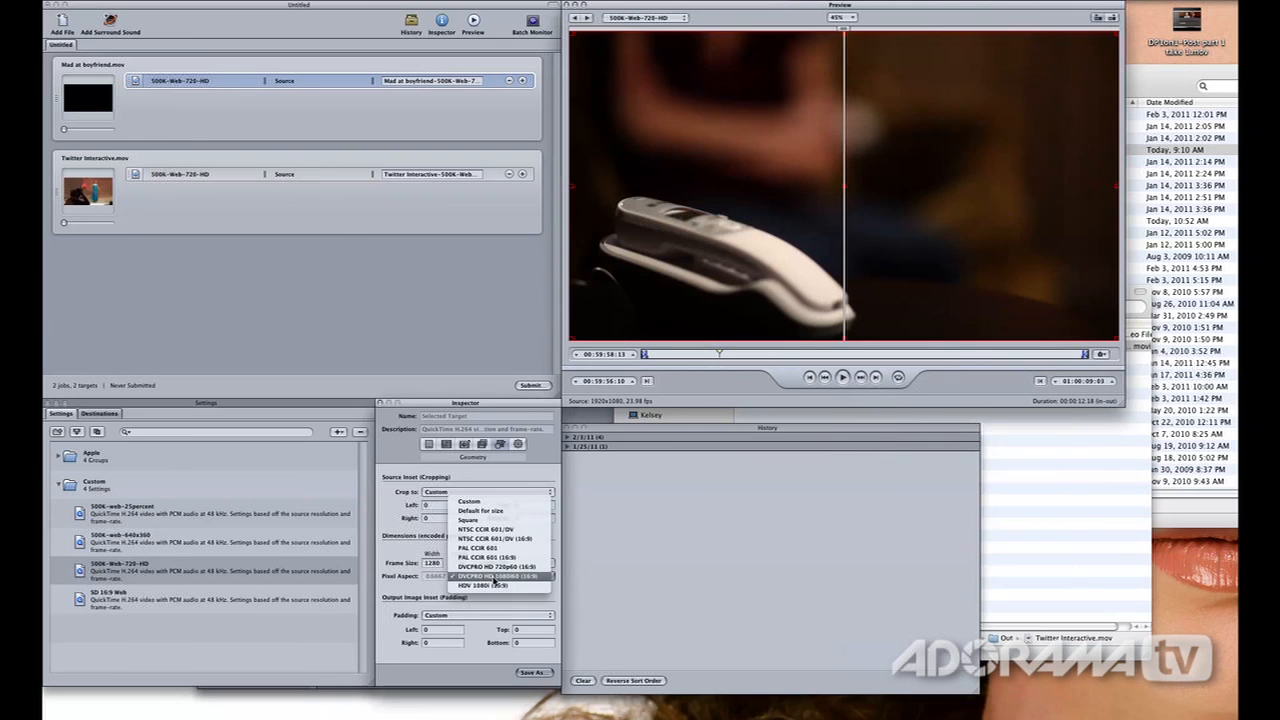
pyautogui.click(474, 523)
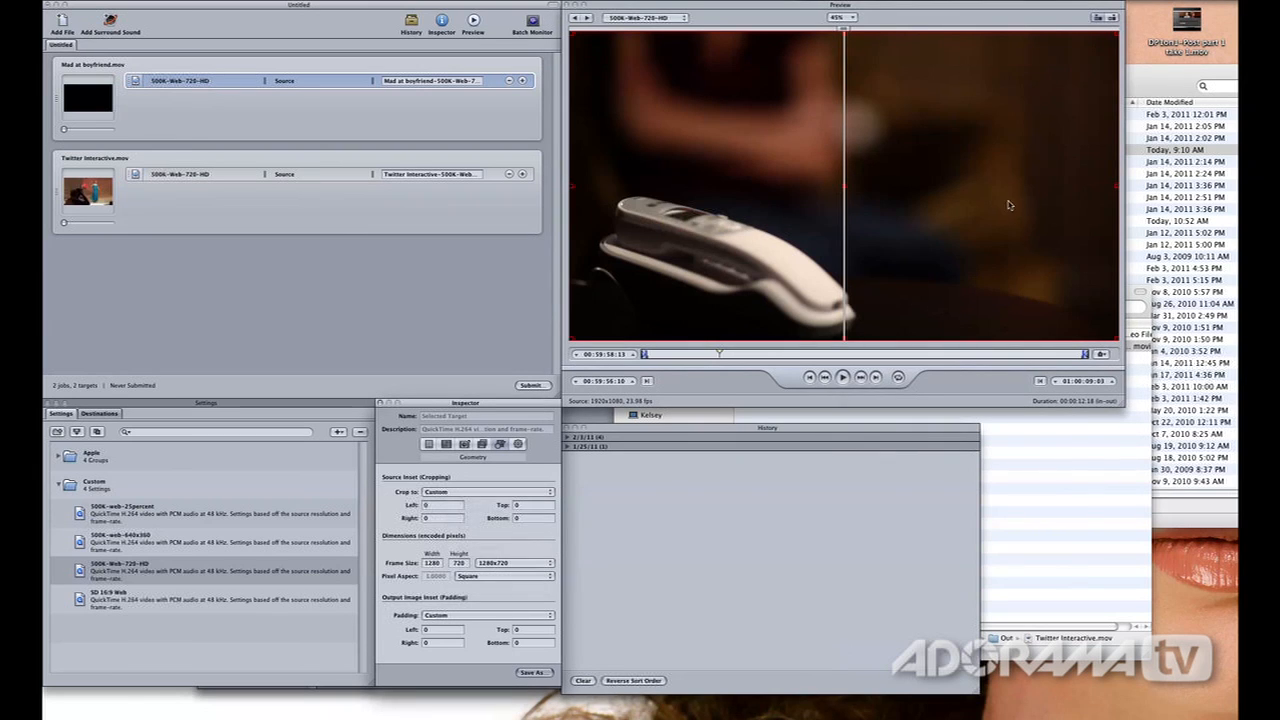
pyautogui.click(1101, 21)
pyautogui.click(1111, 19)
pyautogui.click(1099, 19)
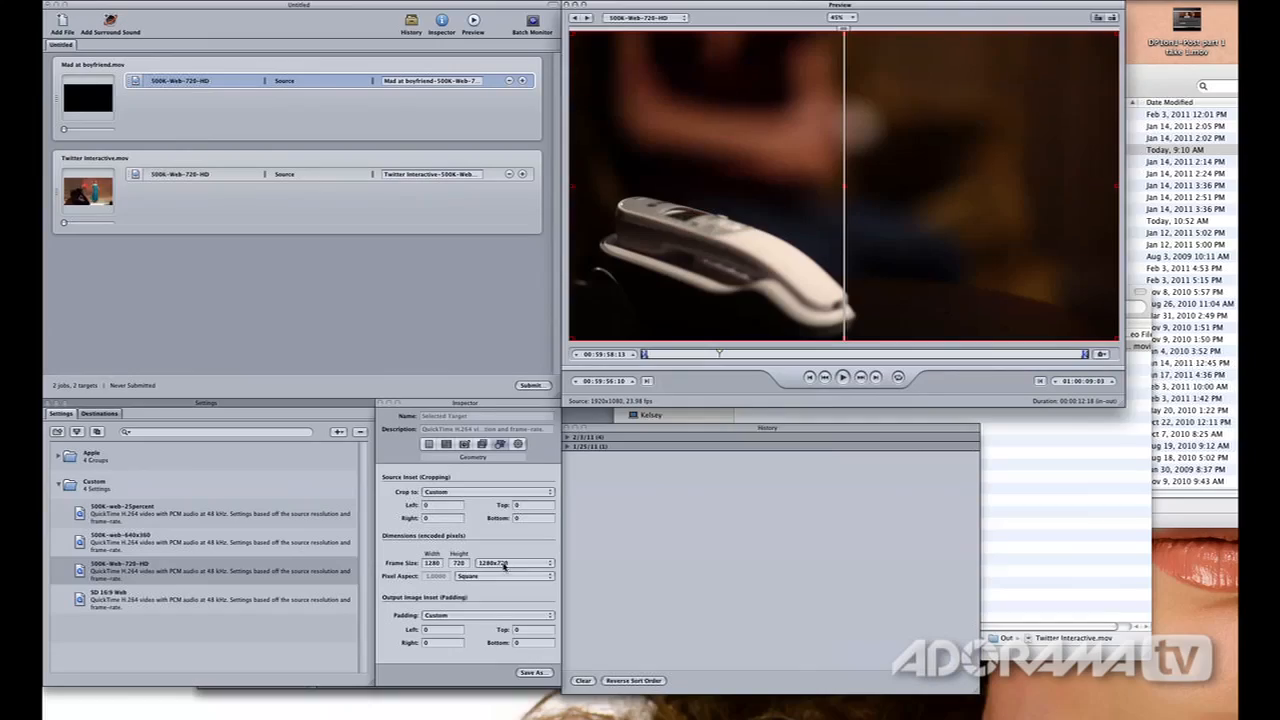
# Try the Custom (16:9), Custom (1.85:1) and Custom frame size options, and set the frame size back to 1280x720
pyautogui.click(505, 565)
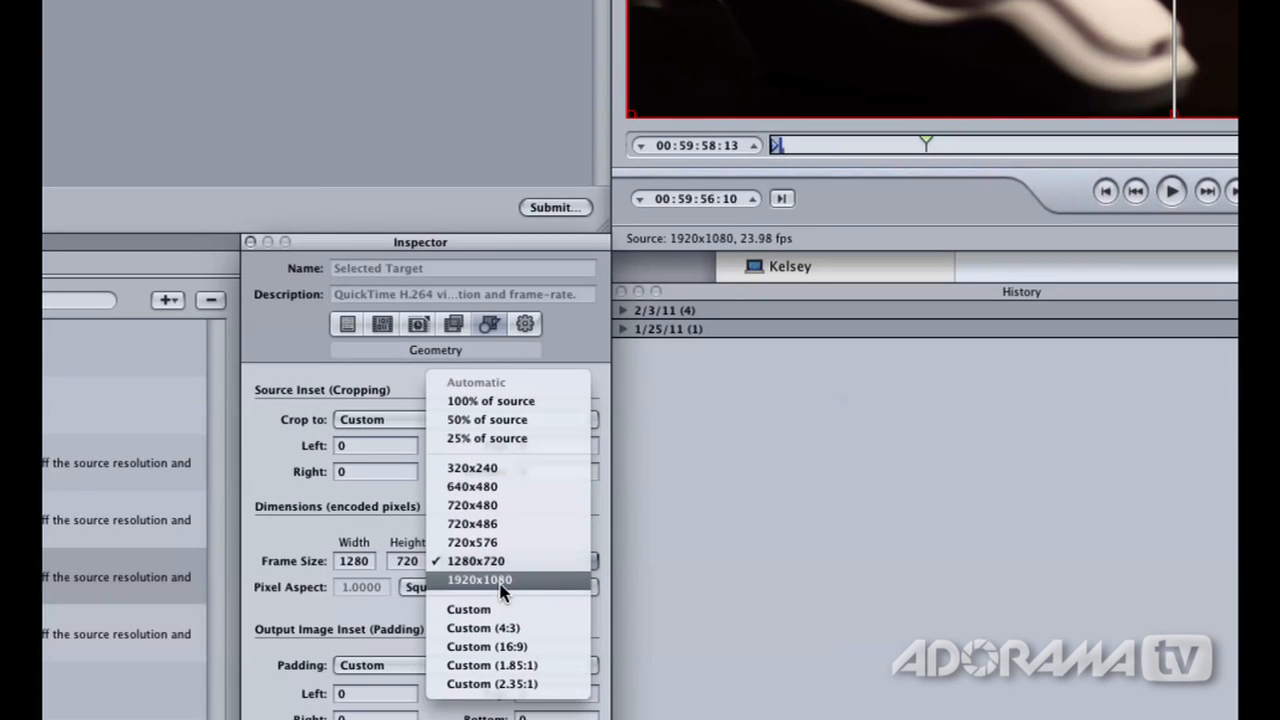
pyautogui.click(521, 656)
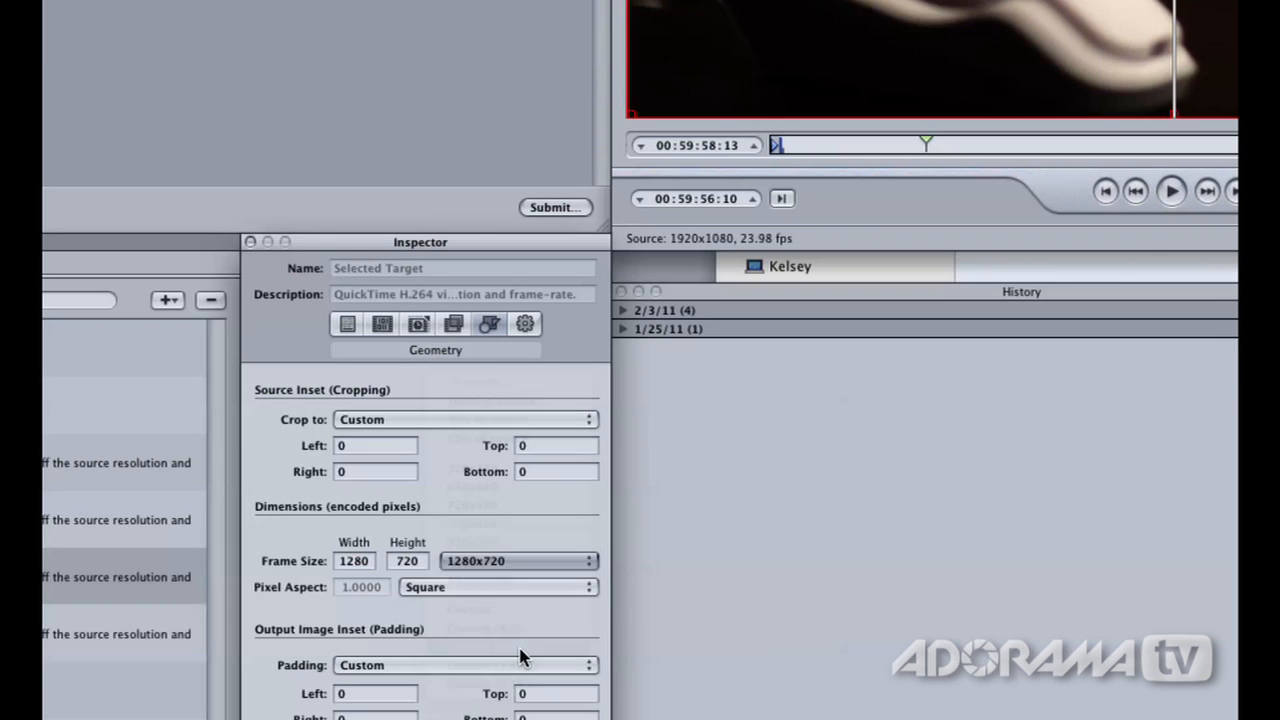
pyautogui.click(488, 570)
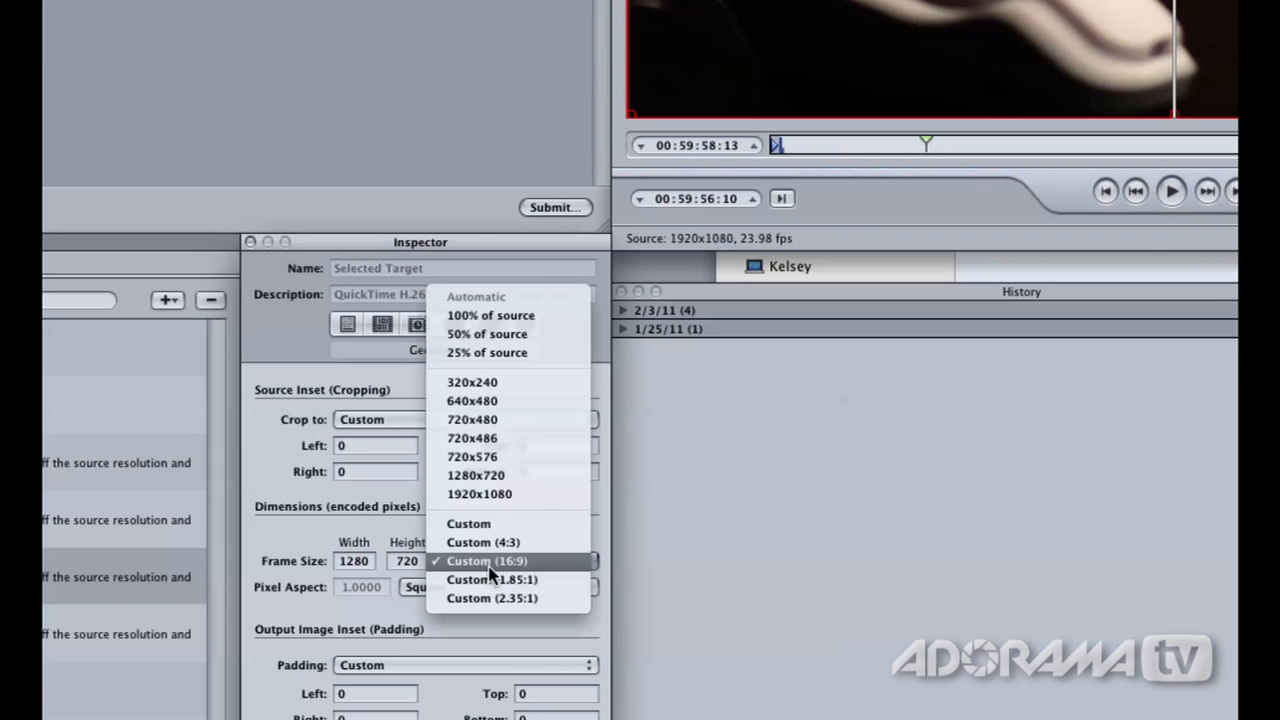
pyautogui.click(491, 583)
pyautogui.click(486, 565)
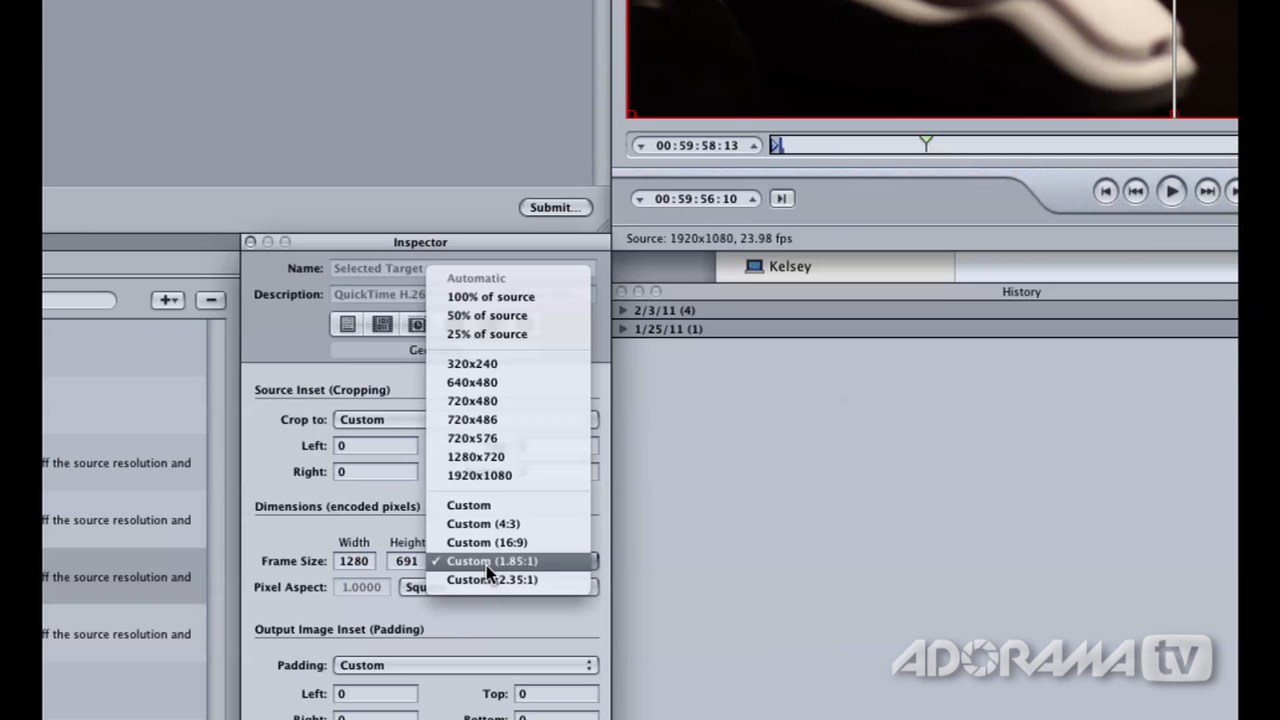
pyautogui.click(496, 507)
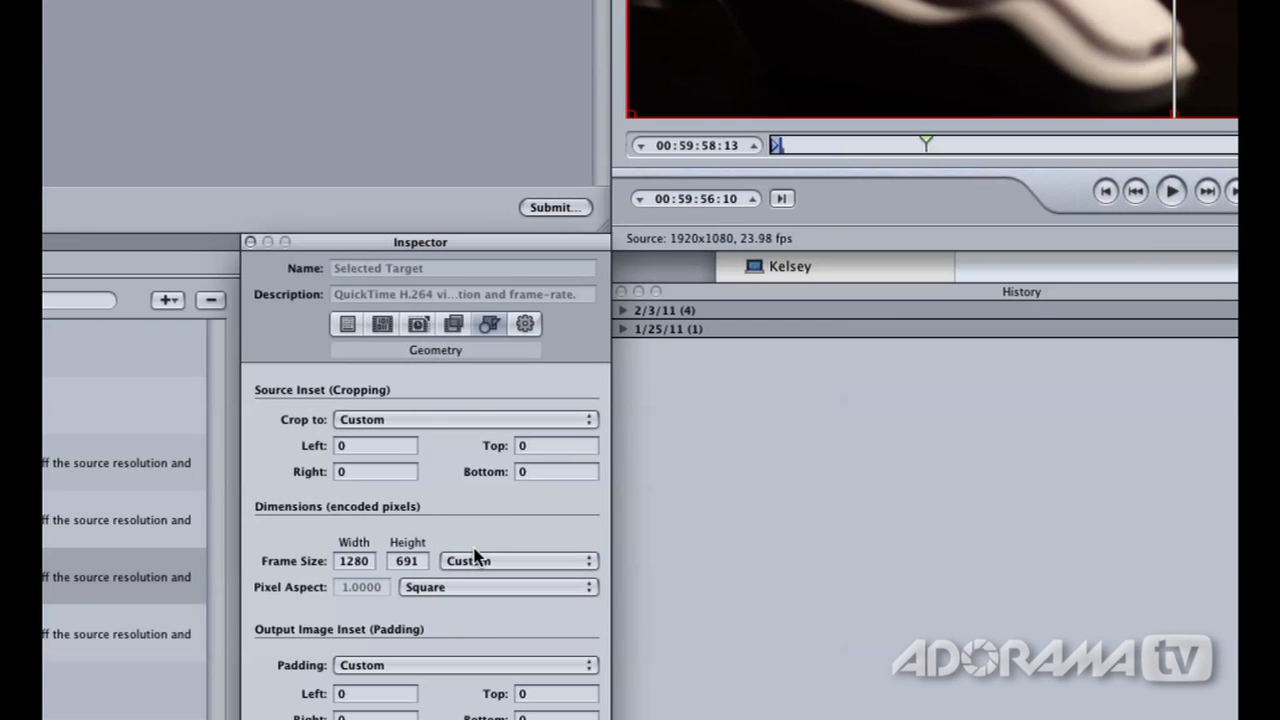
pyautogui.click(471, 560)
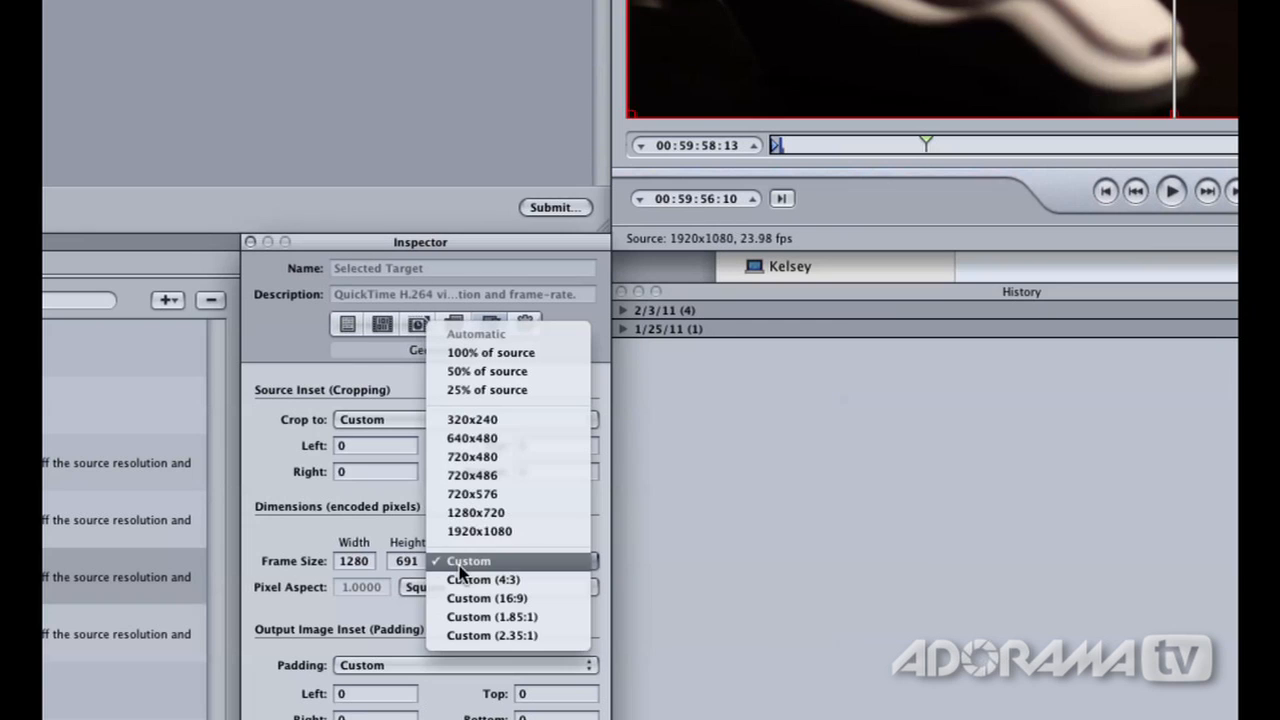
pyautogui.click(500, 512)
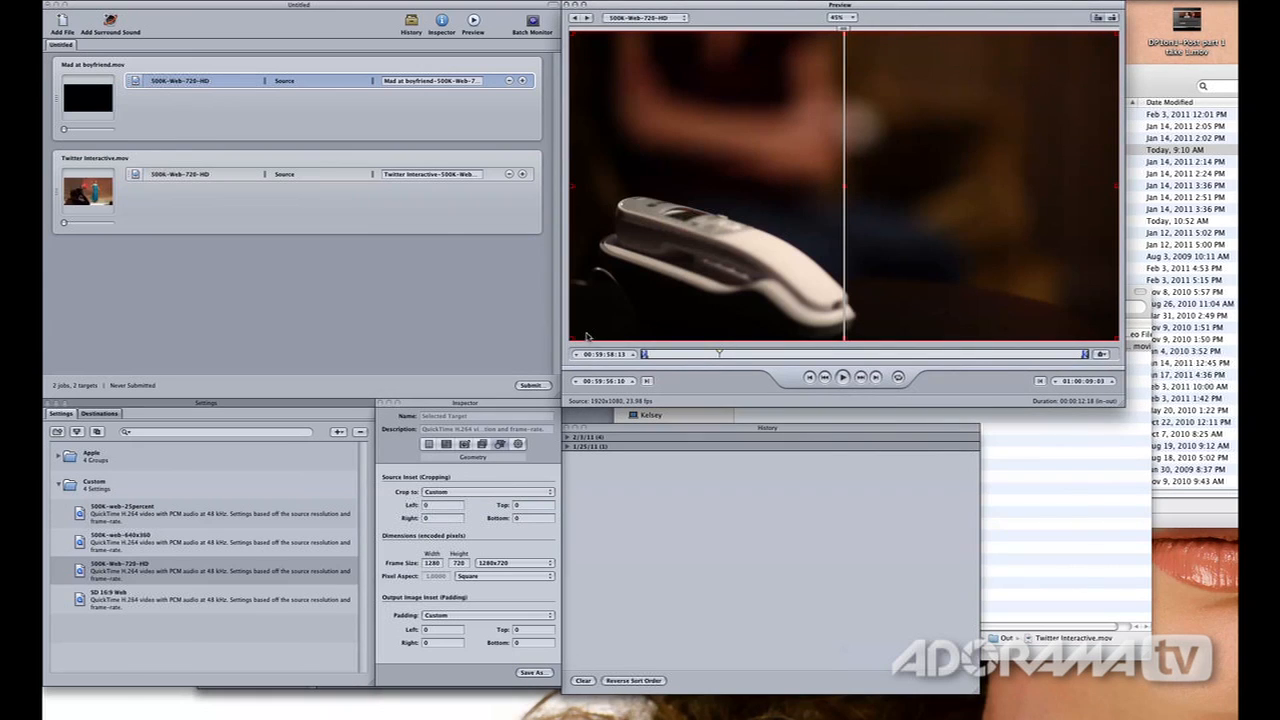
# Try cropping the source frame from its lower-left corner by about 263 pixels left and 241 bottom, and restore the full frame
pyautogui.moveTo(572, 342); pyautogui.dragTo(645, 275)
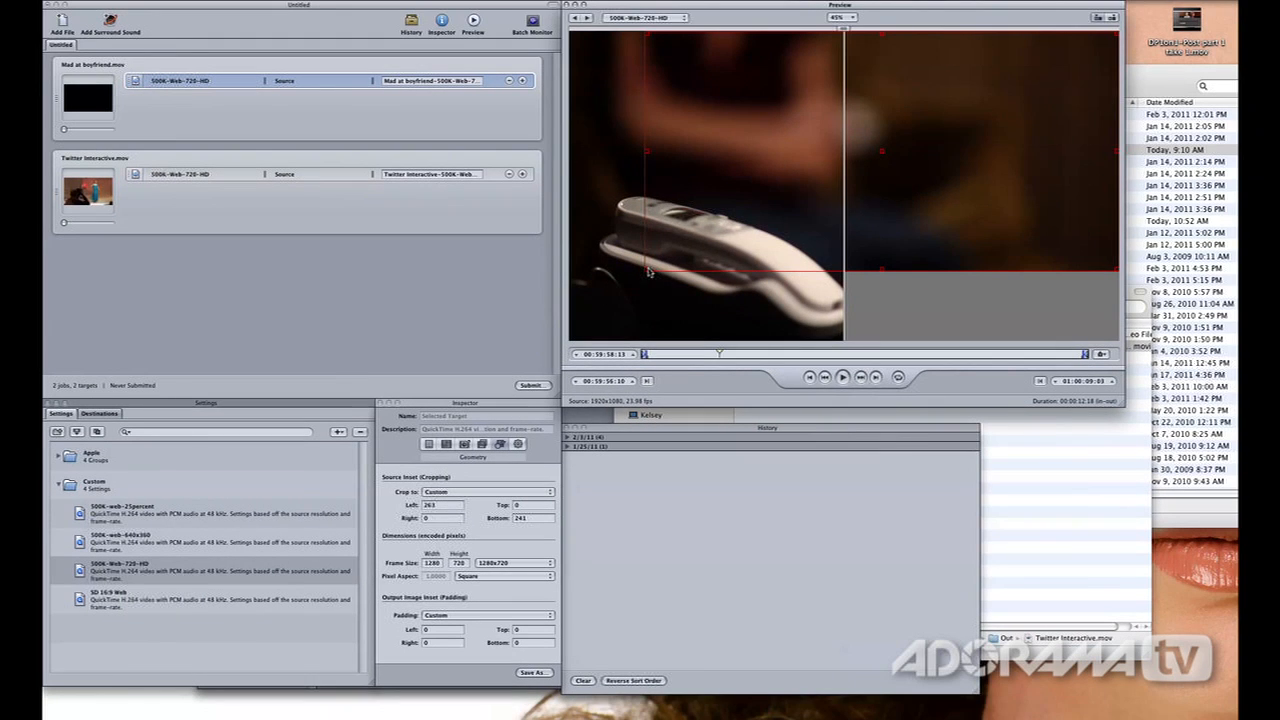
pyautogui.moveTo(648, 272); pyautogui.dragTo(567, 355)
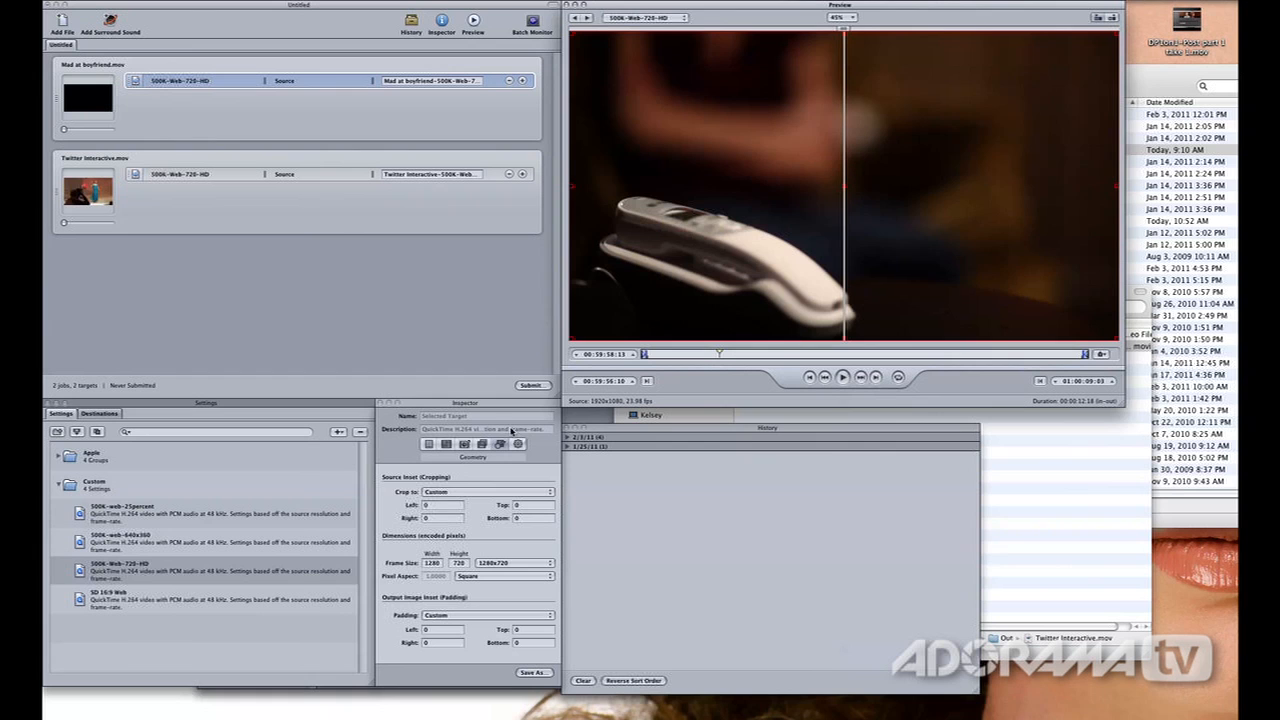
# Review the selected target's Actions settings and return to its encoding summary
pyautogui.click(518, 444)
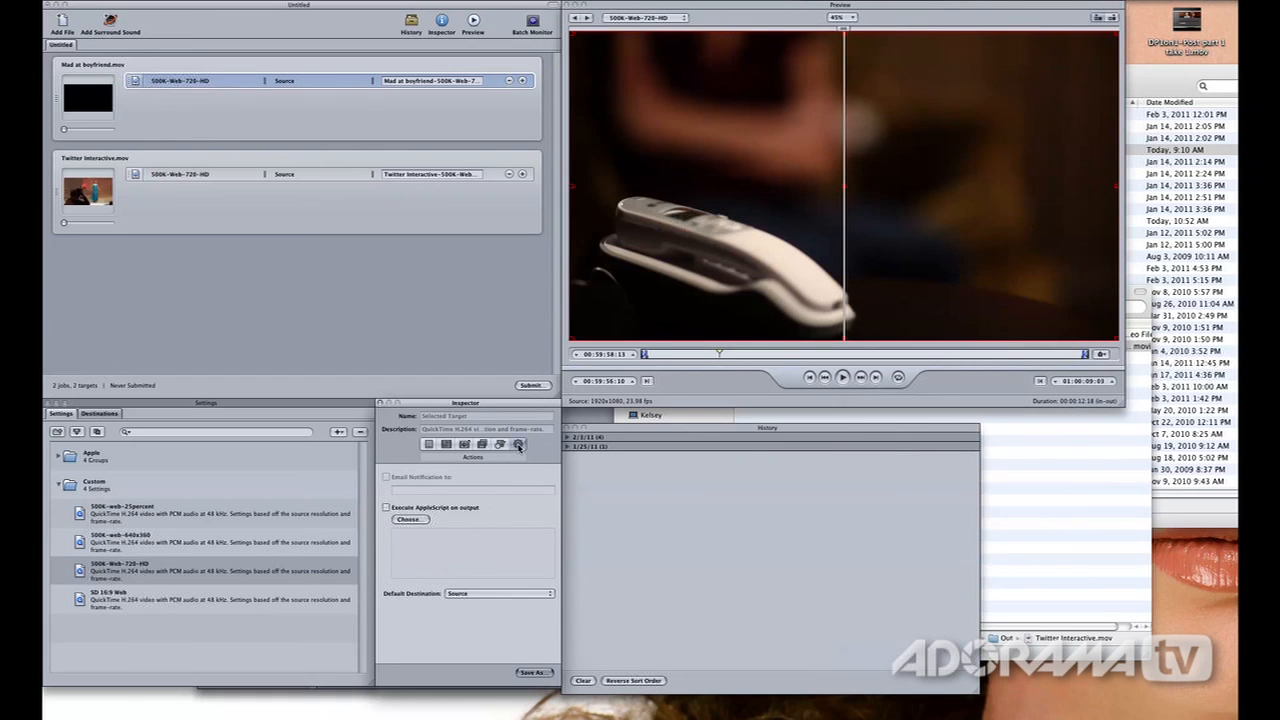
pyautogui.click(429, 444)
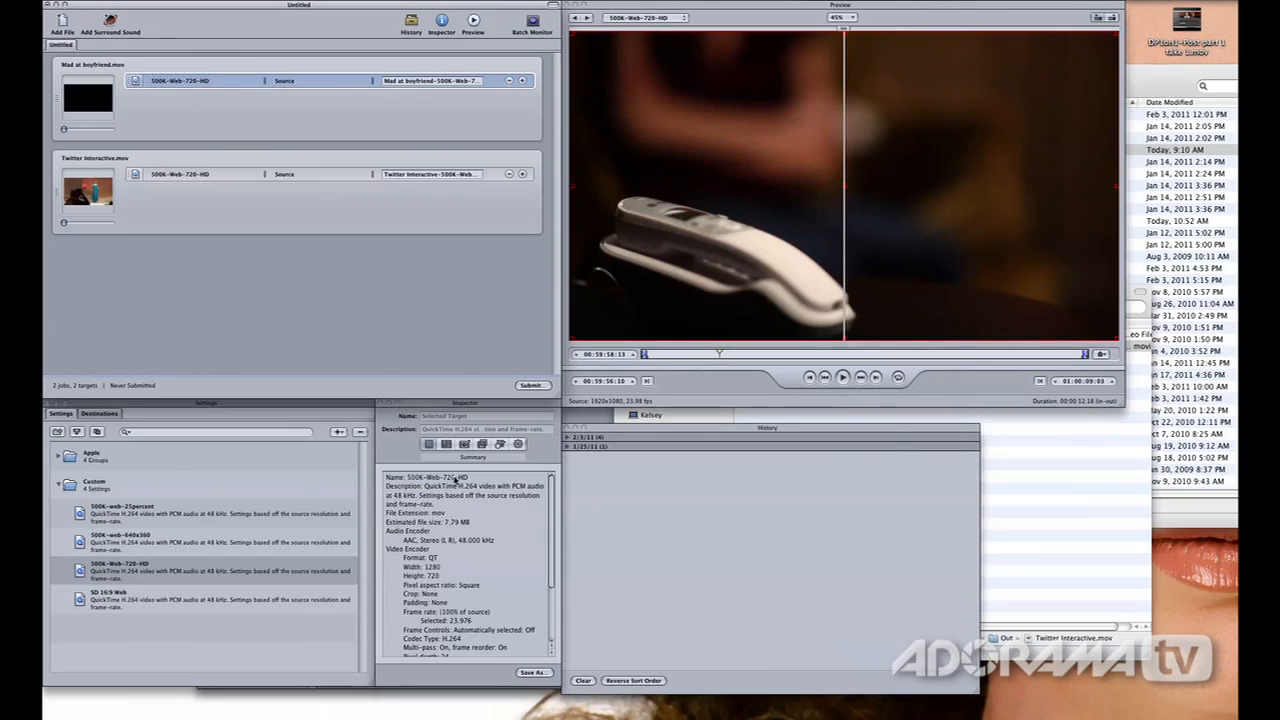
# Delete the Twitter Interactive job from the batch, leaving only the Mad at boyfriend job
pyautogui.click(188, 114)
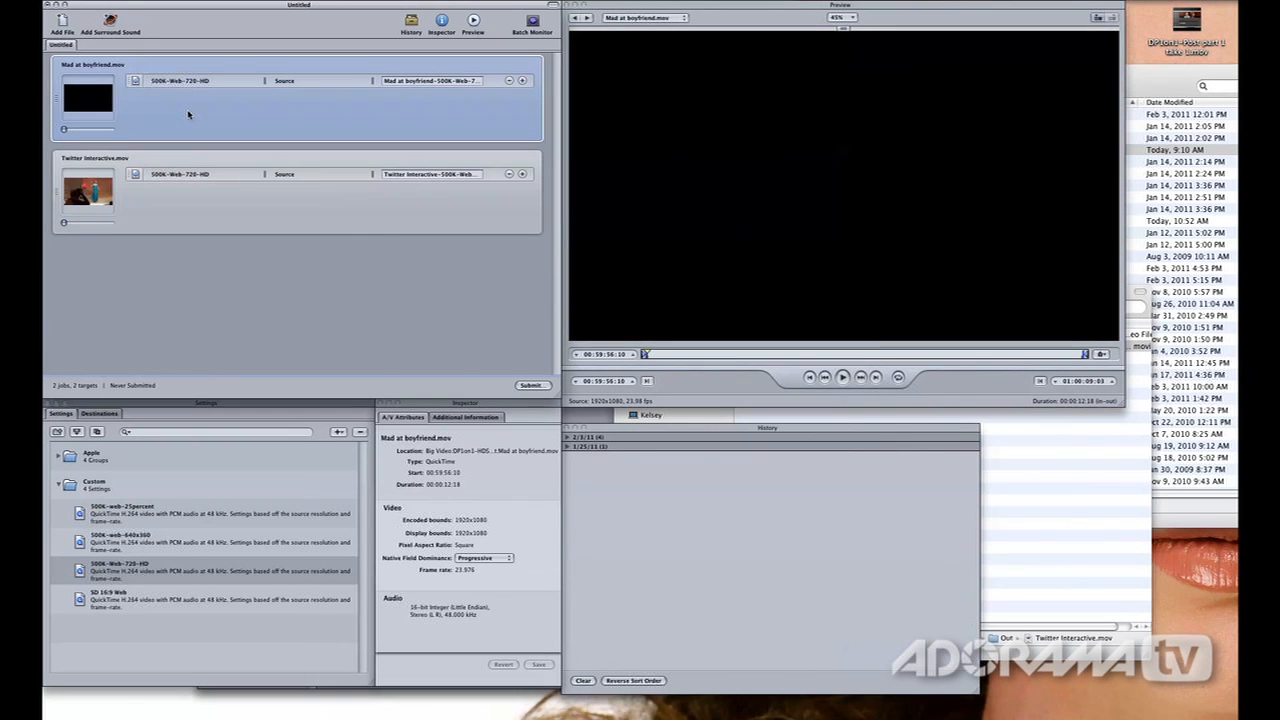
pyautogui.click(131, 176)
pyautogui.press('Delete')
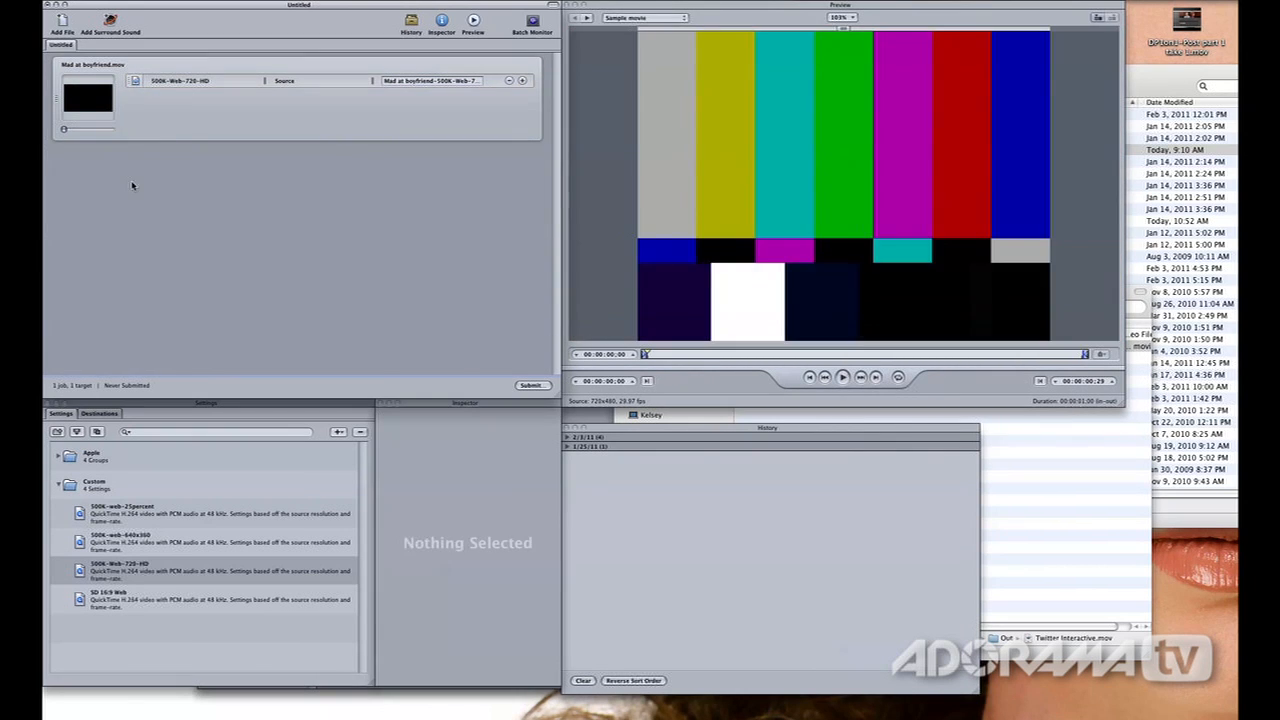
# Set the destination of the Mad at boyfriend job's 500K-Web-720-HD target to Desktop
pyautogui.click(160, 123)
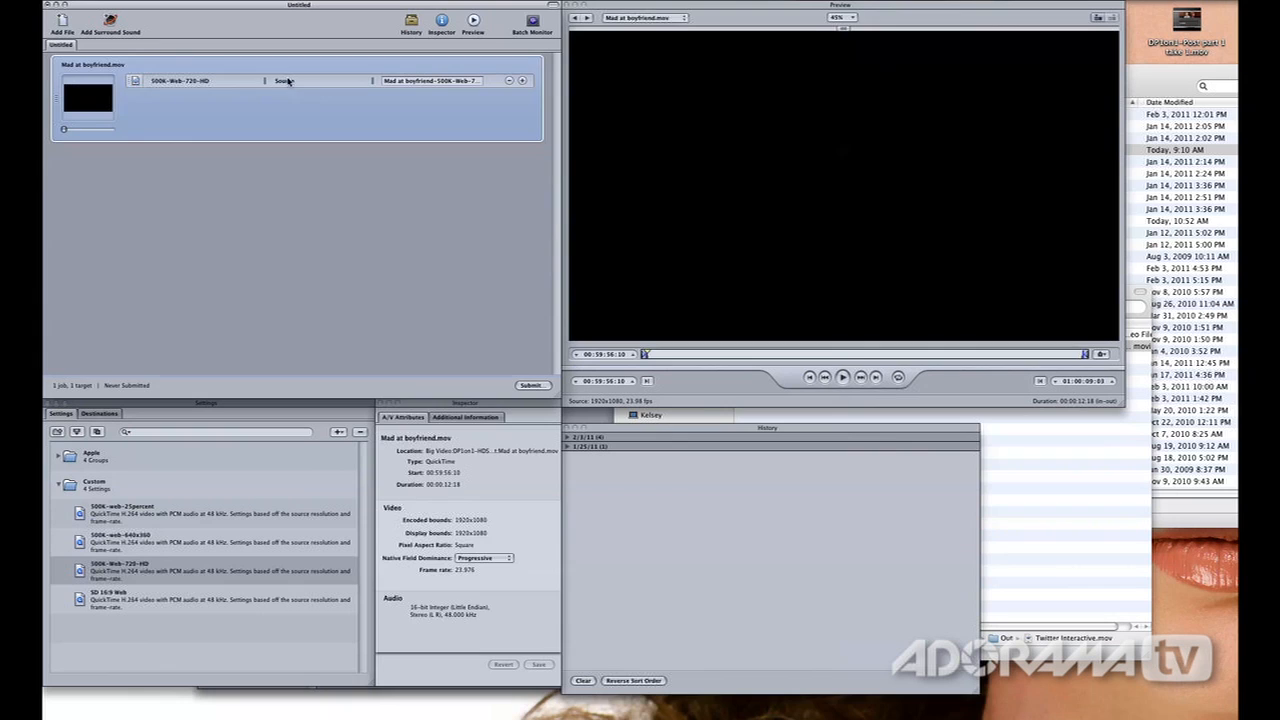
pyautogui.click(288, 81)
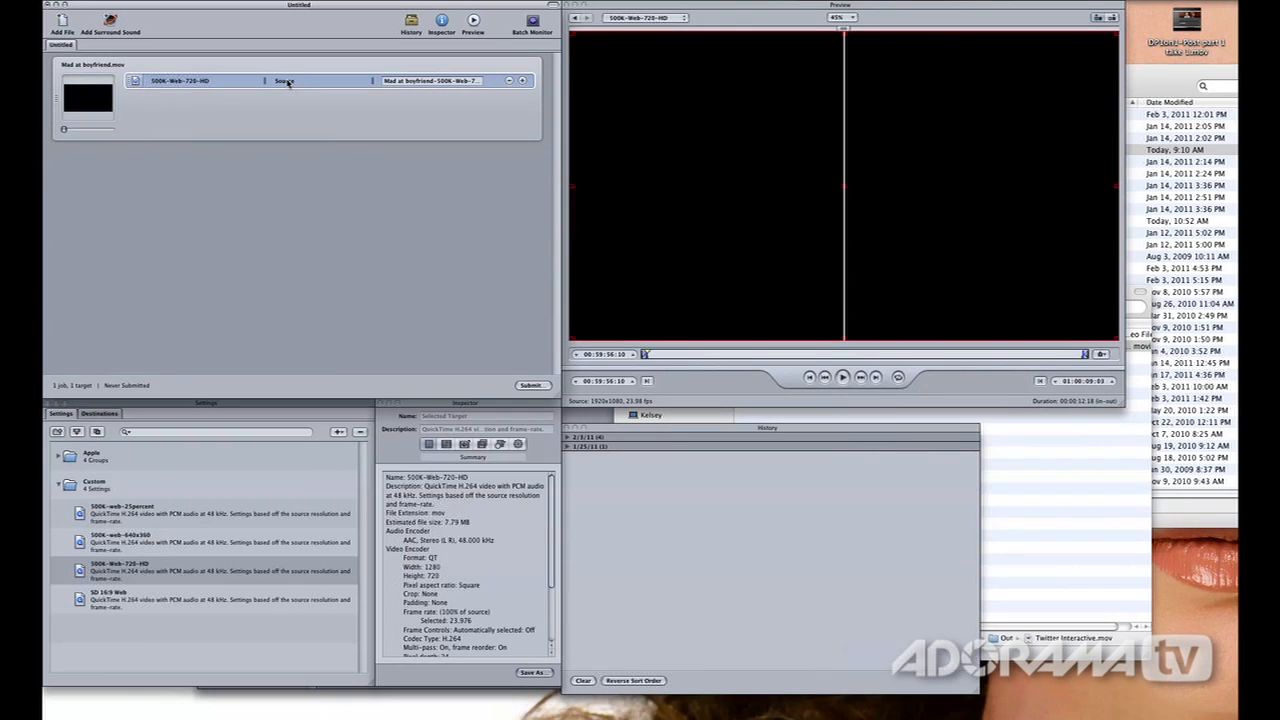
pyautogui.rightClick(288, 84)
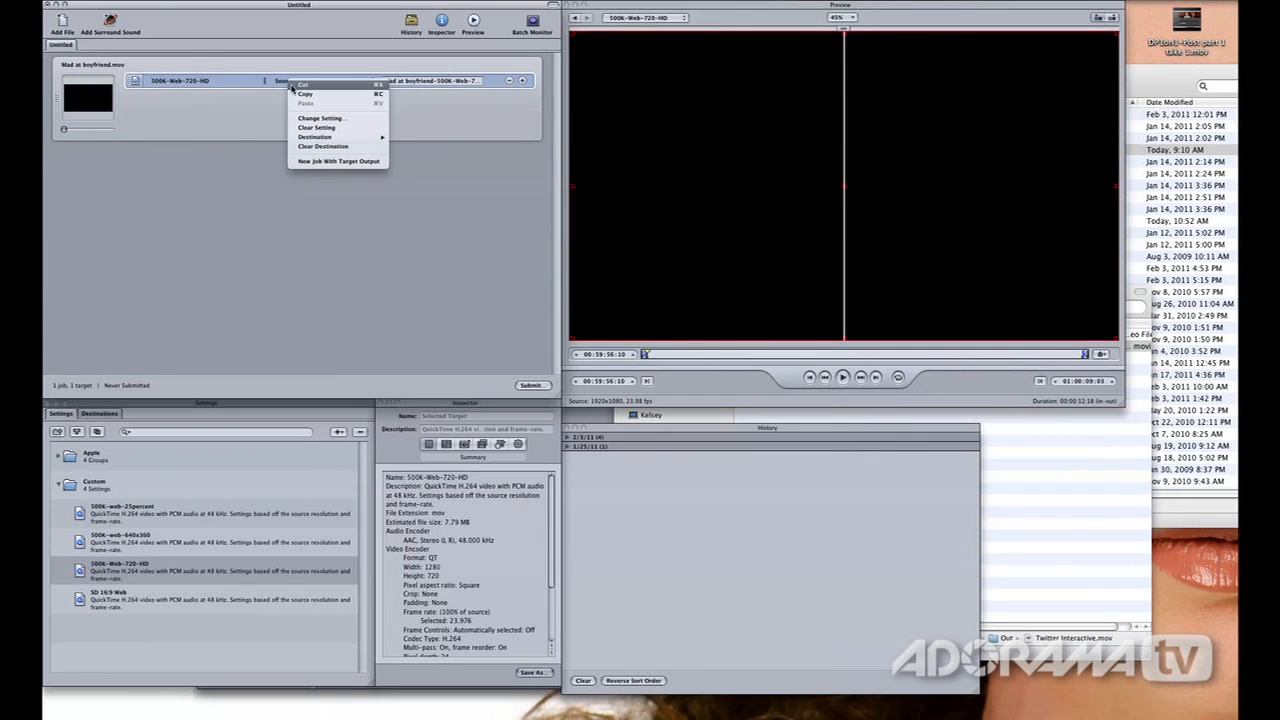
pyautogui.moveTo(314, 138)
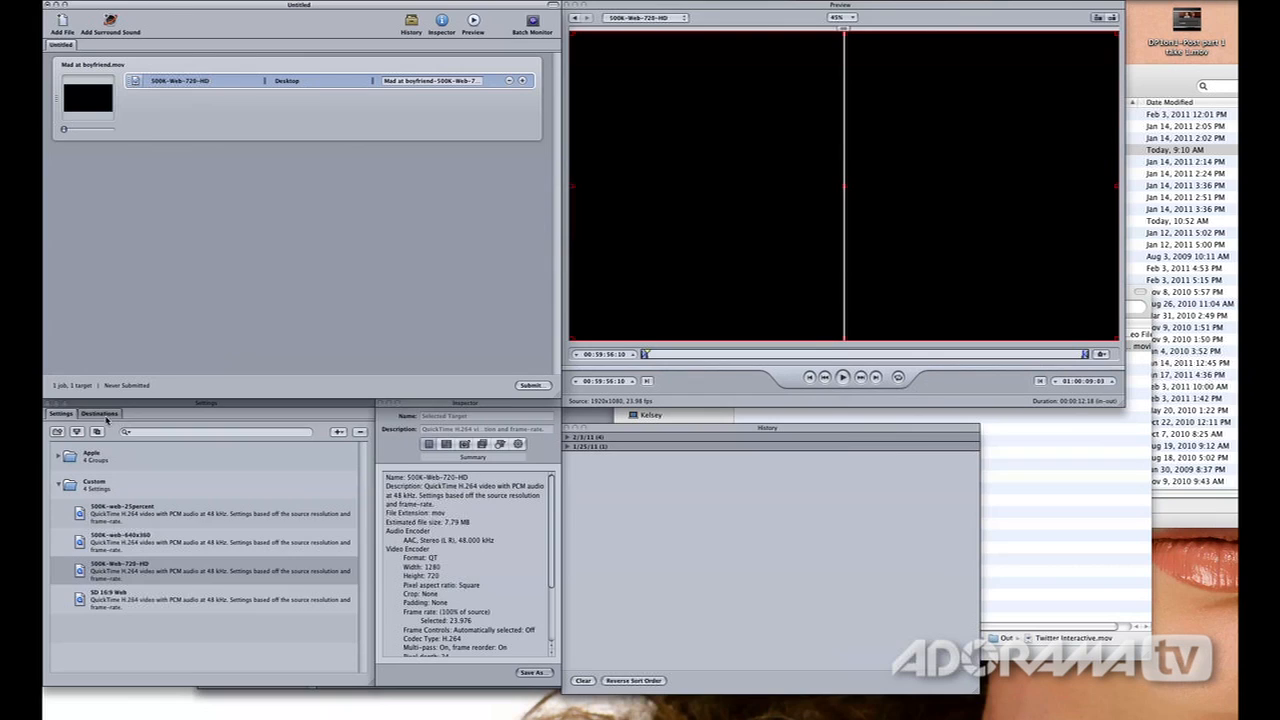
# Show the saved destinations and start creating a new remote destination
pyautogui.click(100, 414)
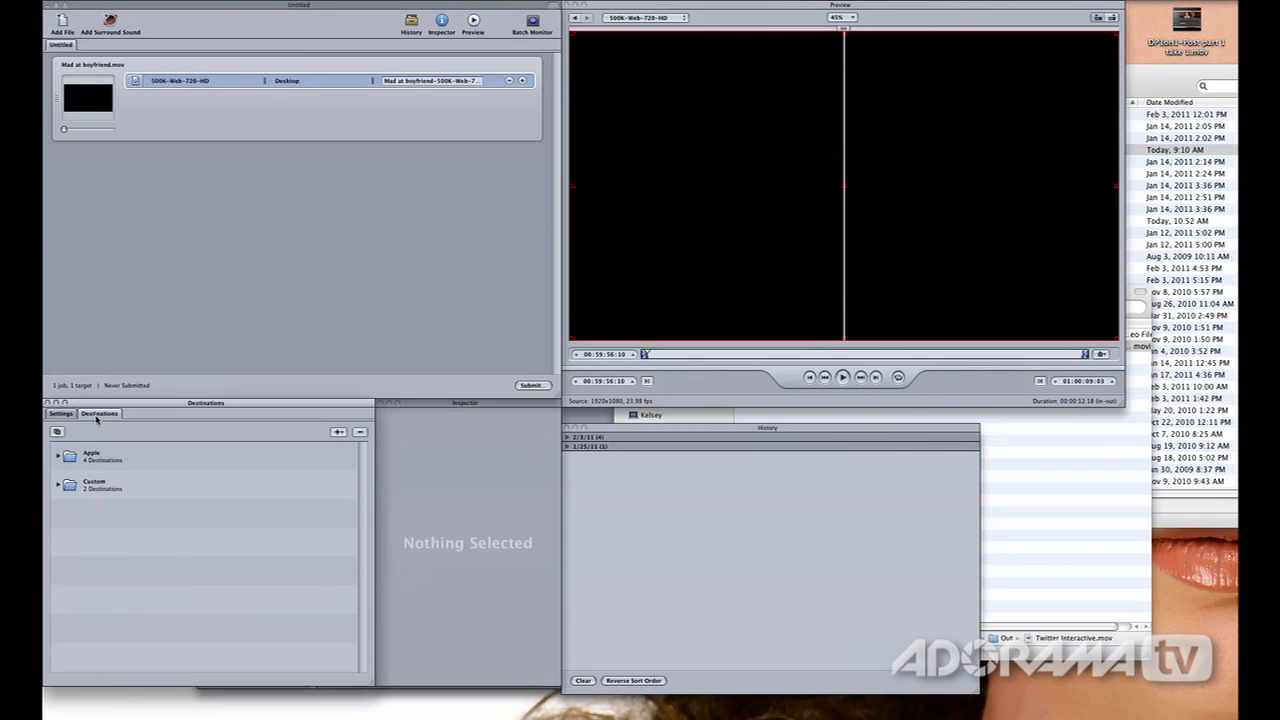
pyautogui.click(338, 432)
pyautogui.click(354, 452)
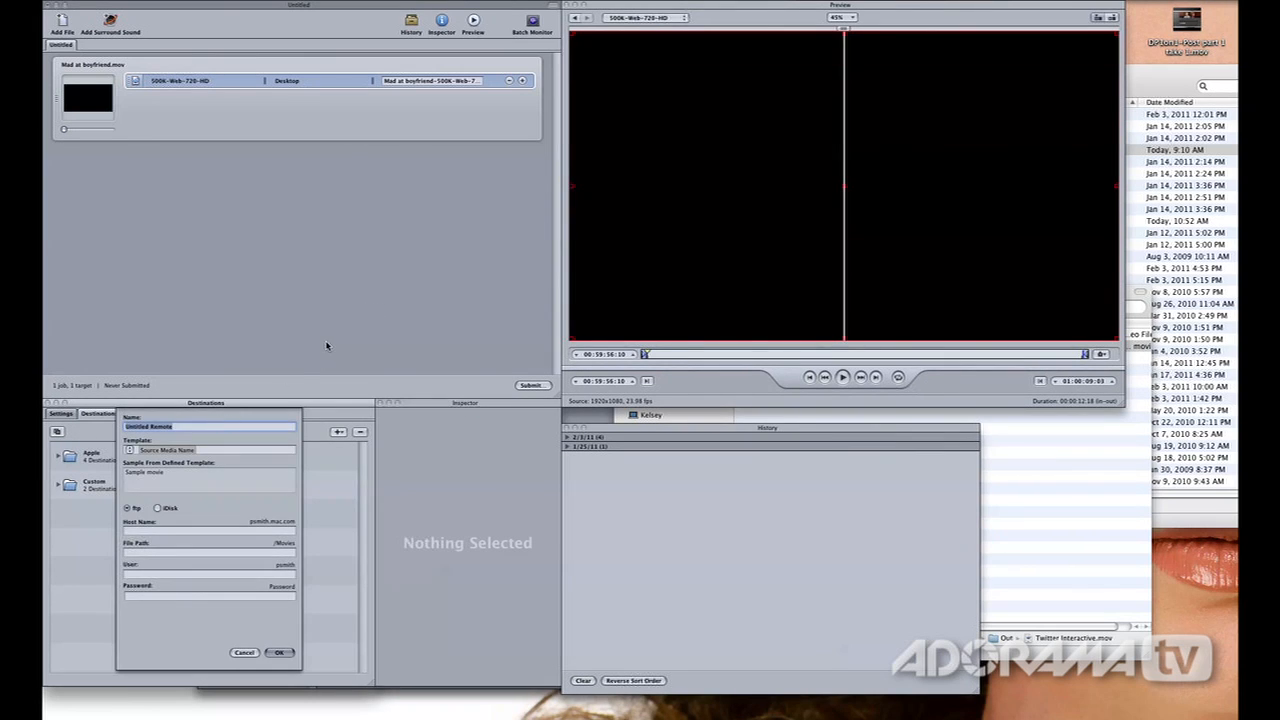